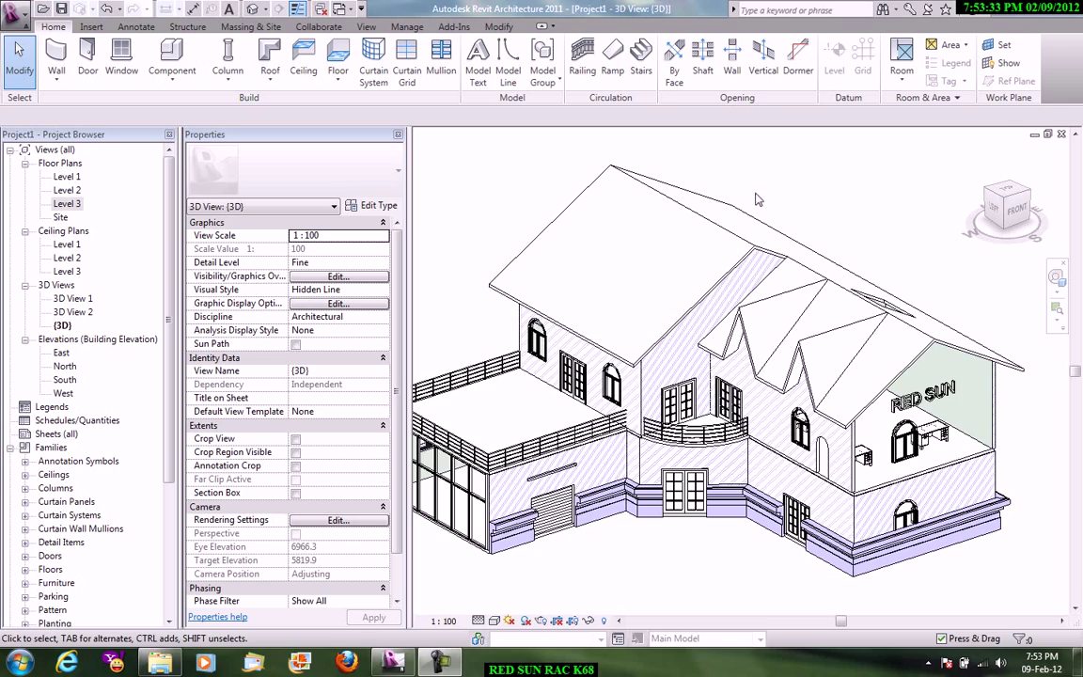
Open the Level 3 floor plan and bring the main roof's west edge into view.
scroll(767, 206, up, 1)
scroll(780, 198, down, 2)
middle_drag(811, 186, 853, 157)
scroll(790, 204, up, 1)
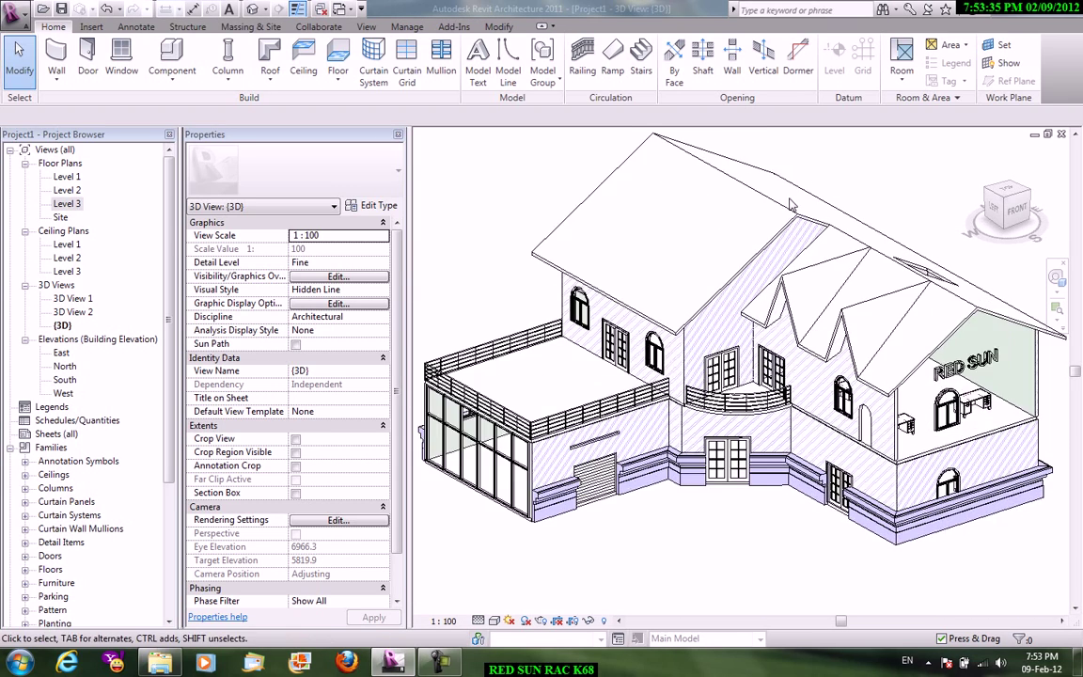
middle_drag(793, 205, 845, 235)
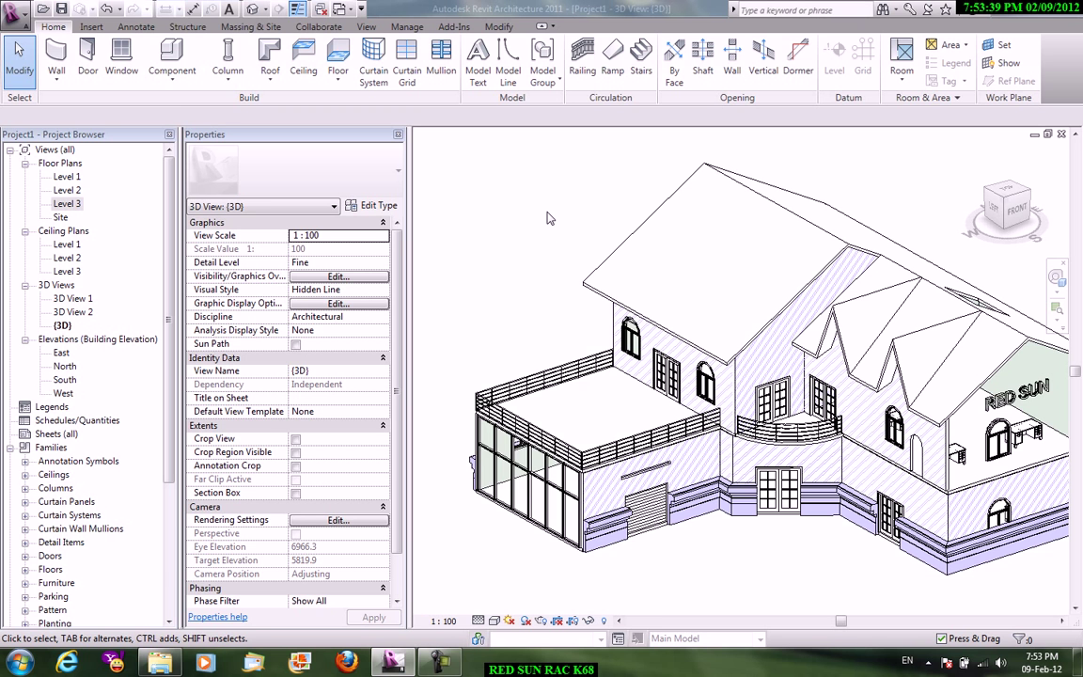
double_click(65, 204)
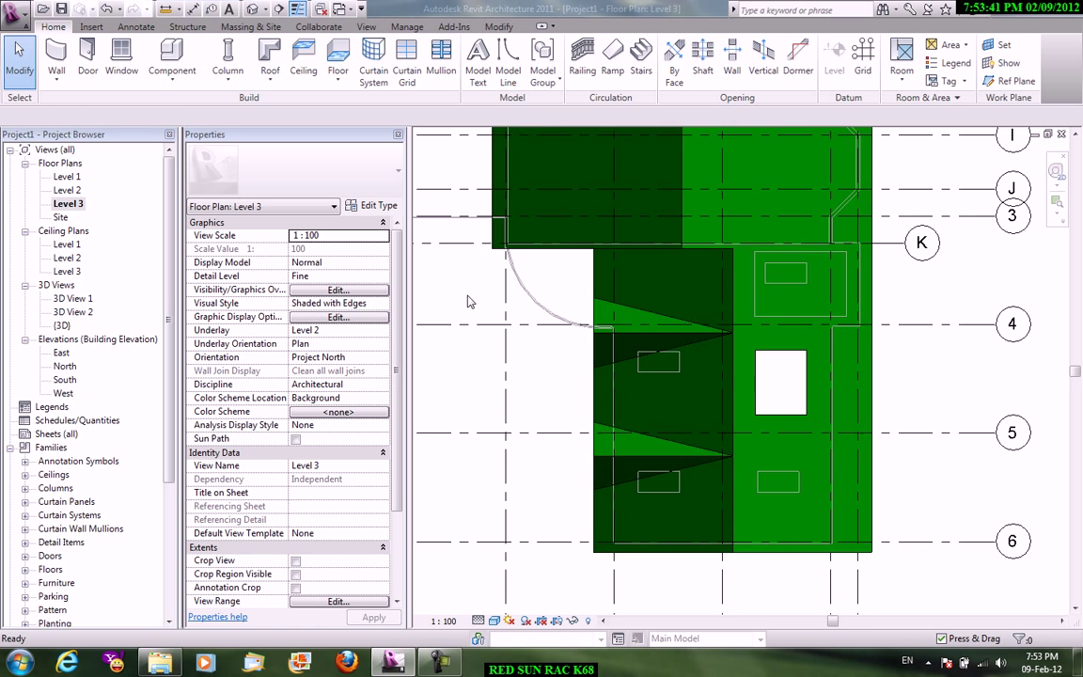
scroll(609, 395, up, 2)
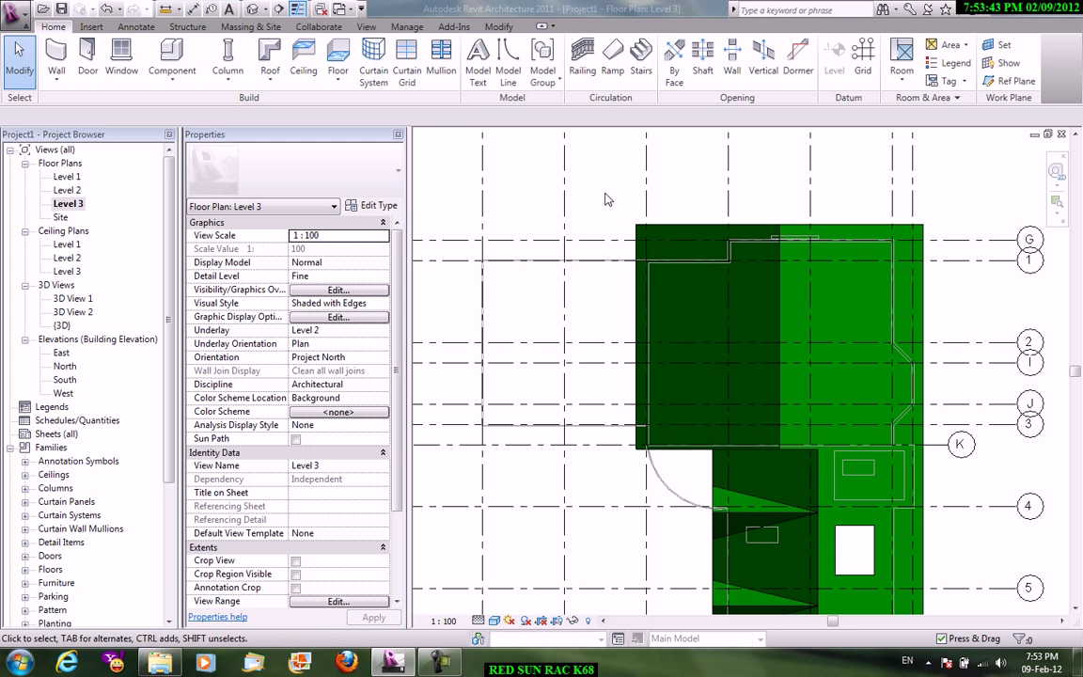
Draw a vertical reference plane just outside the main roof's west eave, about 864 mm from the nearest grid line.
click(1020, 81)
click(623, 192)
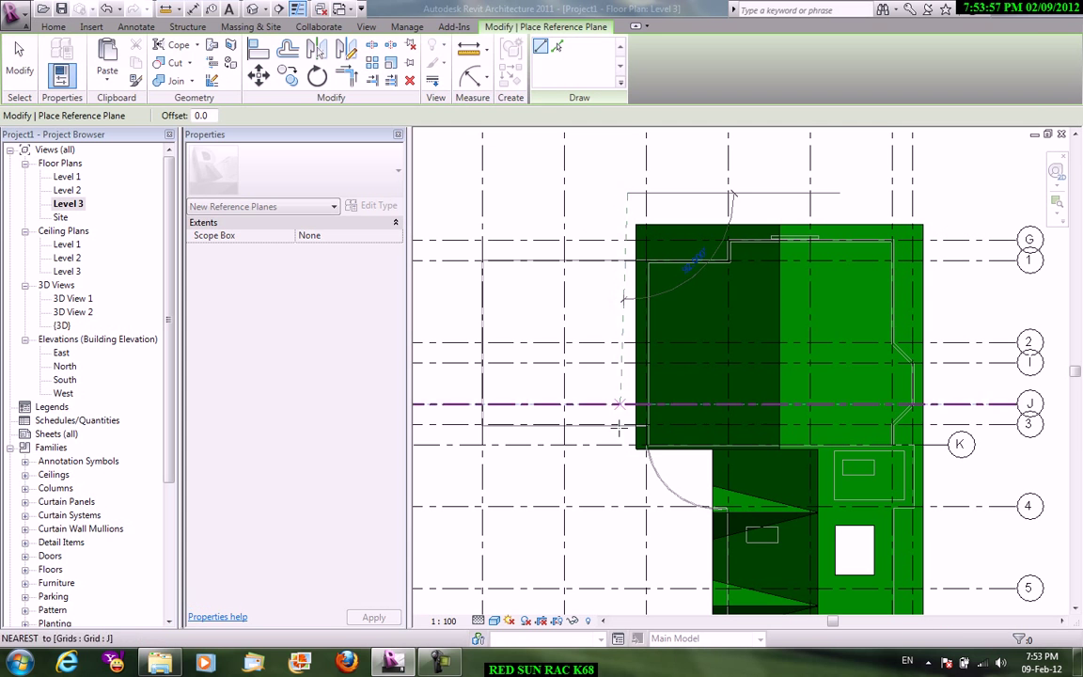
right_click(696, 187)
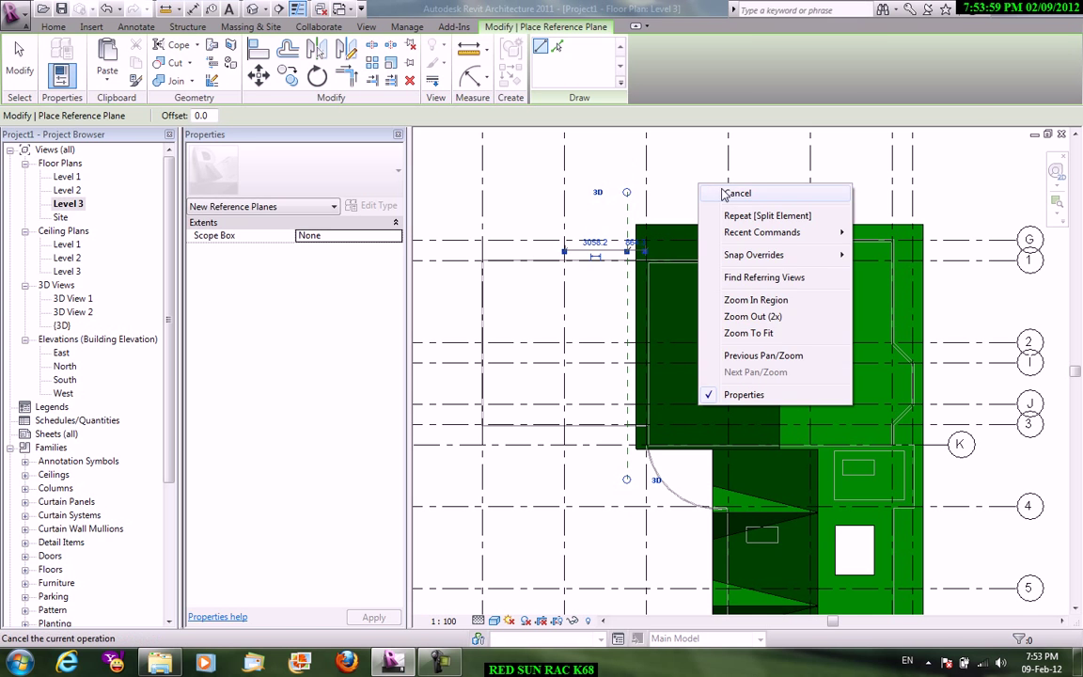
right_click(714, 186)
click(722, 191)
click(628, 239)
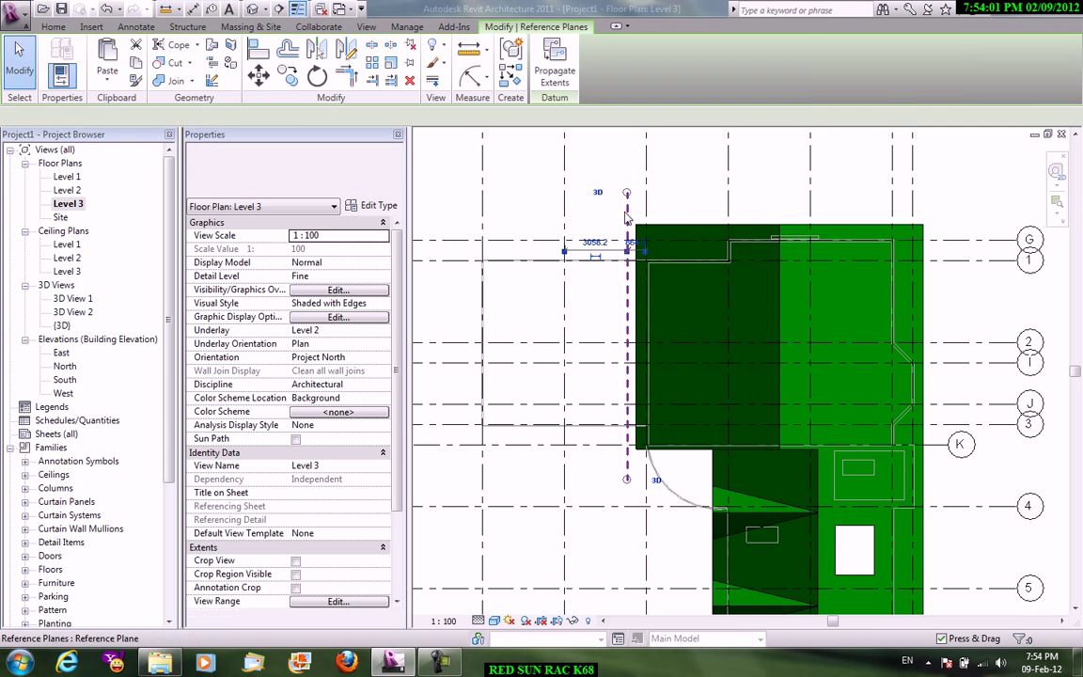
scroll(622, 237, up, 4)
click(649, 258)
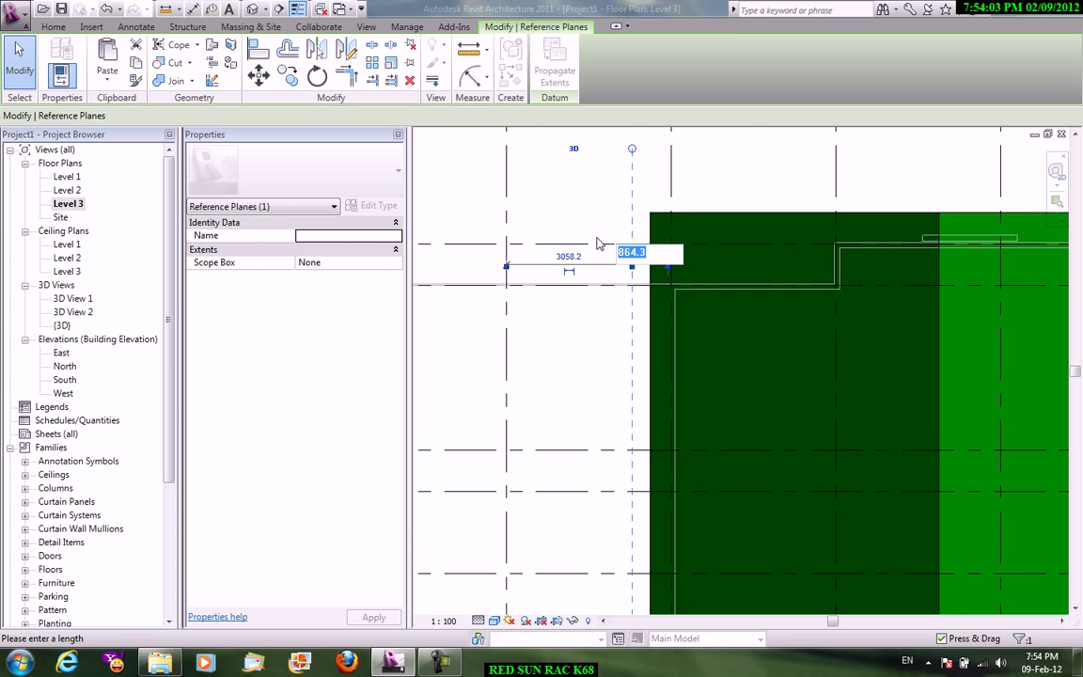
key(Escape)
scroll(658, 223, down, 2)
key(Escape)
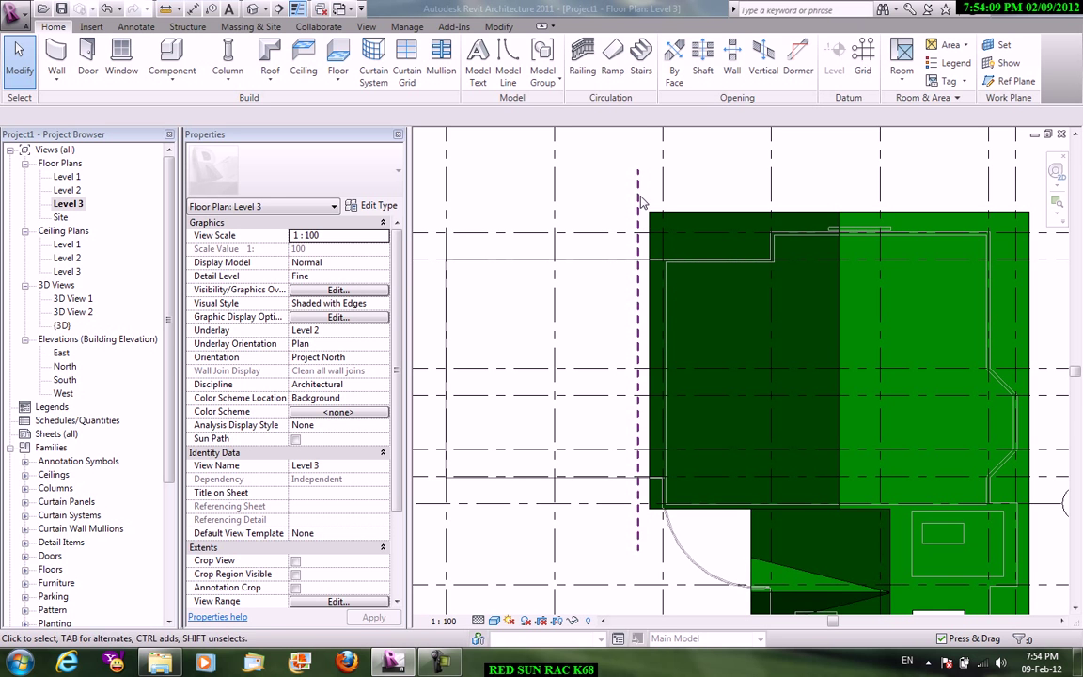
Set the work plane by picking the new reference plane and open the West elevation for it.
click(1004, 47)
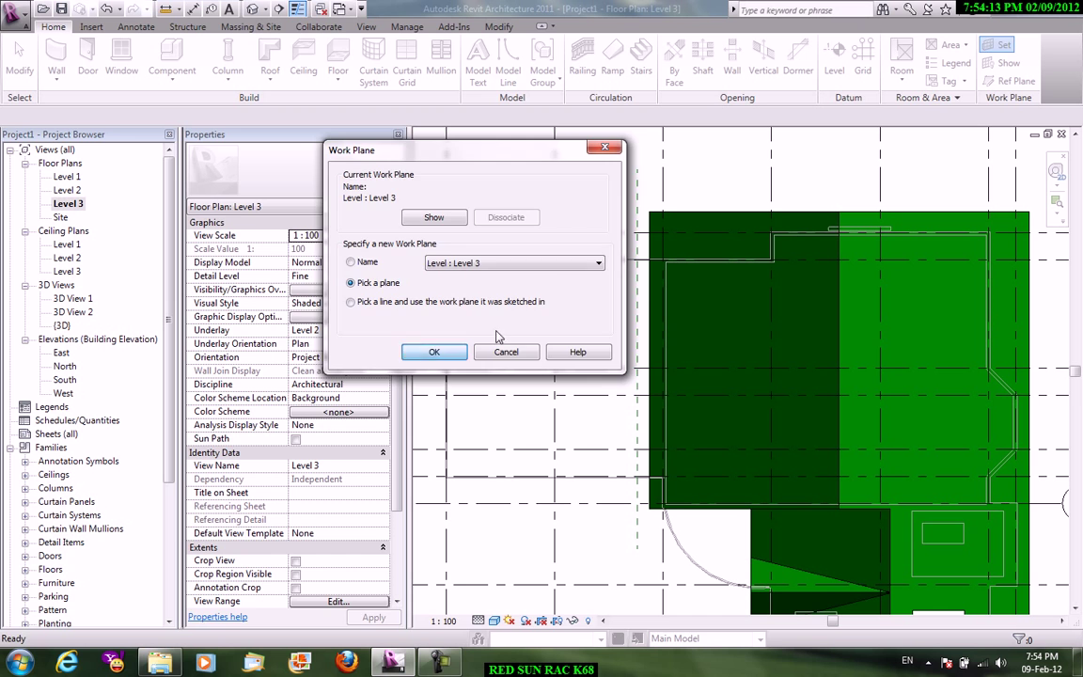
click(434, 351)
click(638, 339)
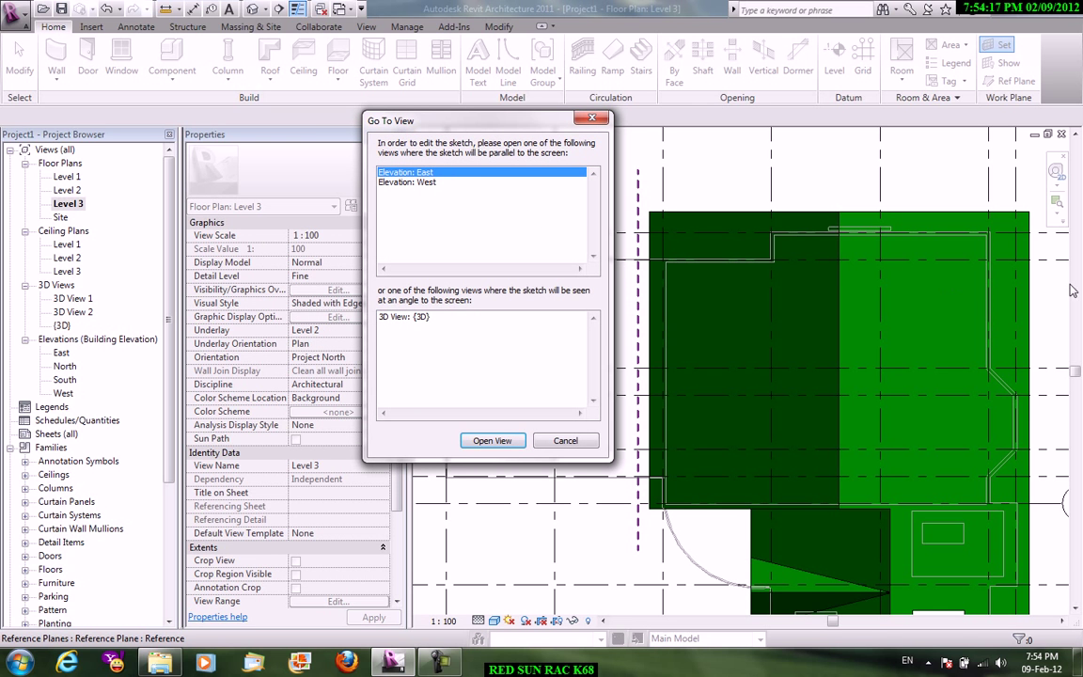
click(420, 183)
click(489, 440)
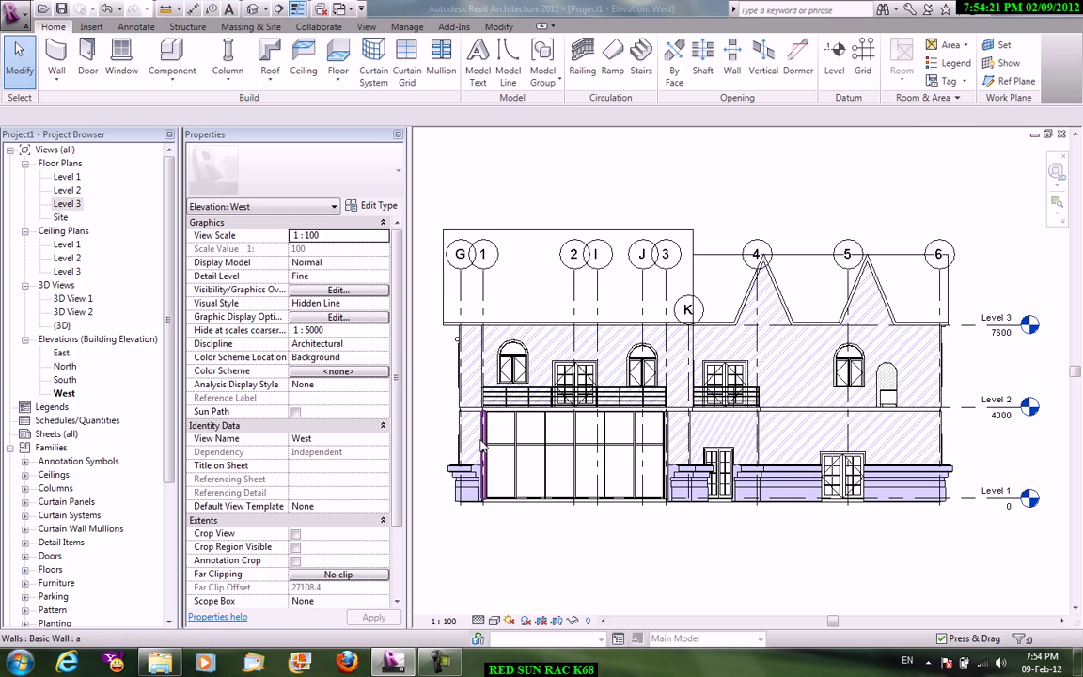
Show the work plane grid and set its spacing to 500.
click(1008, 63)
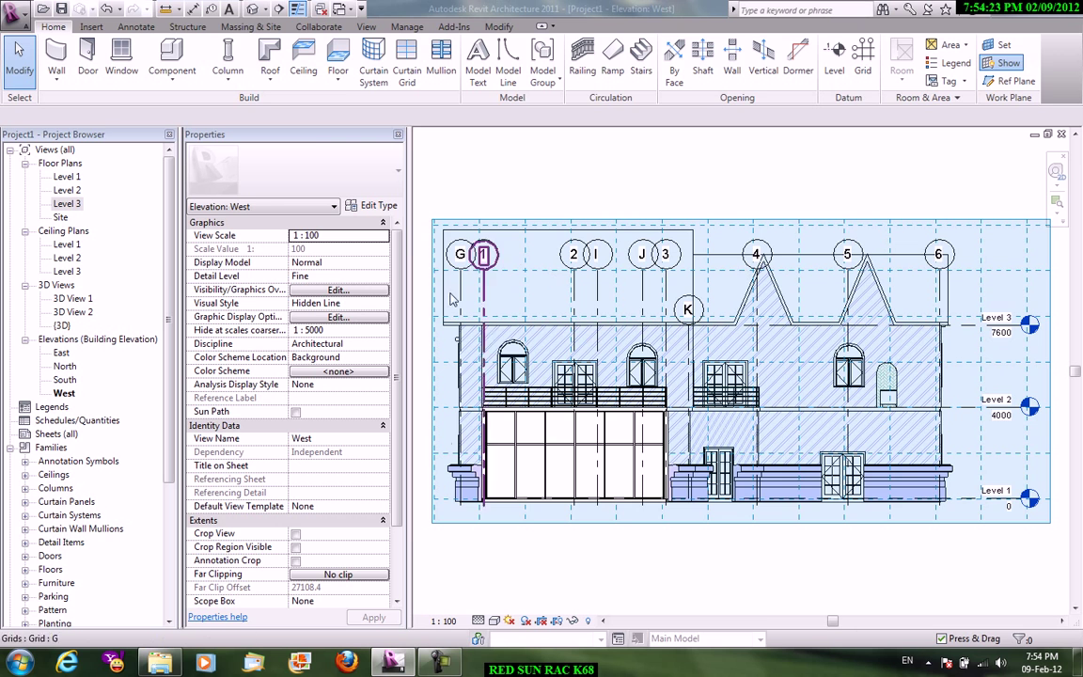
click(533, 223)
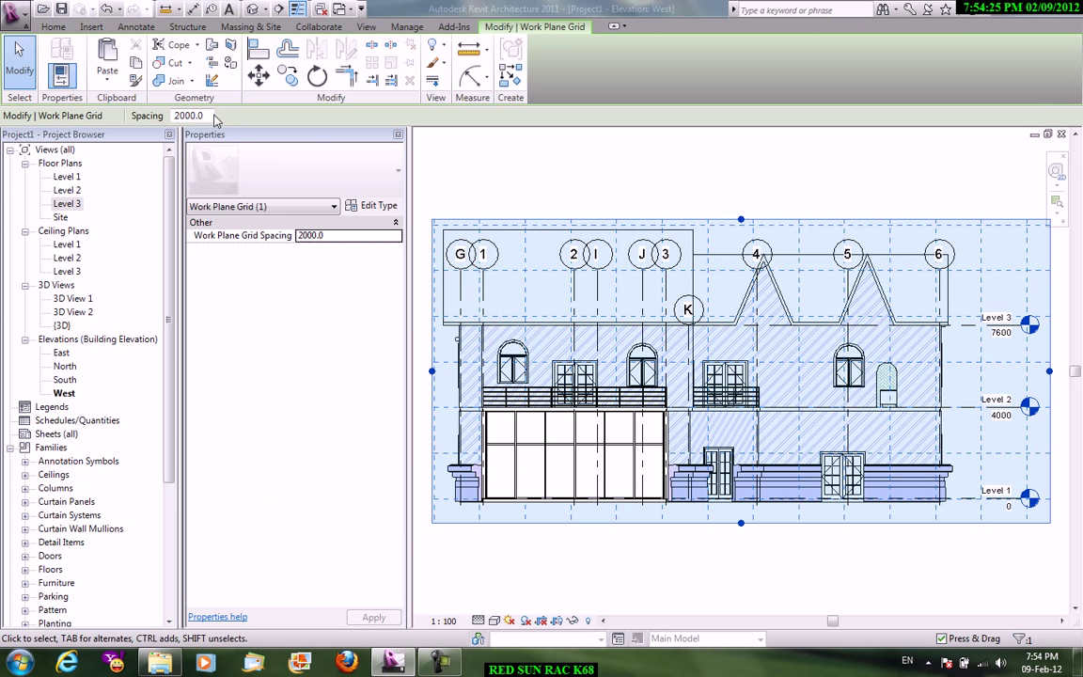
text(5)
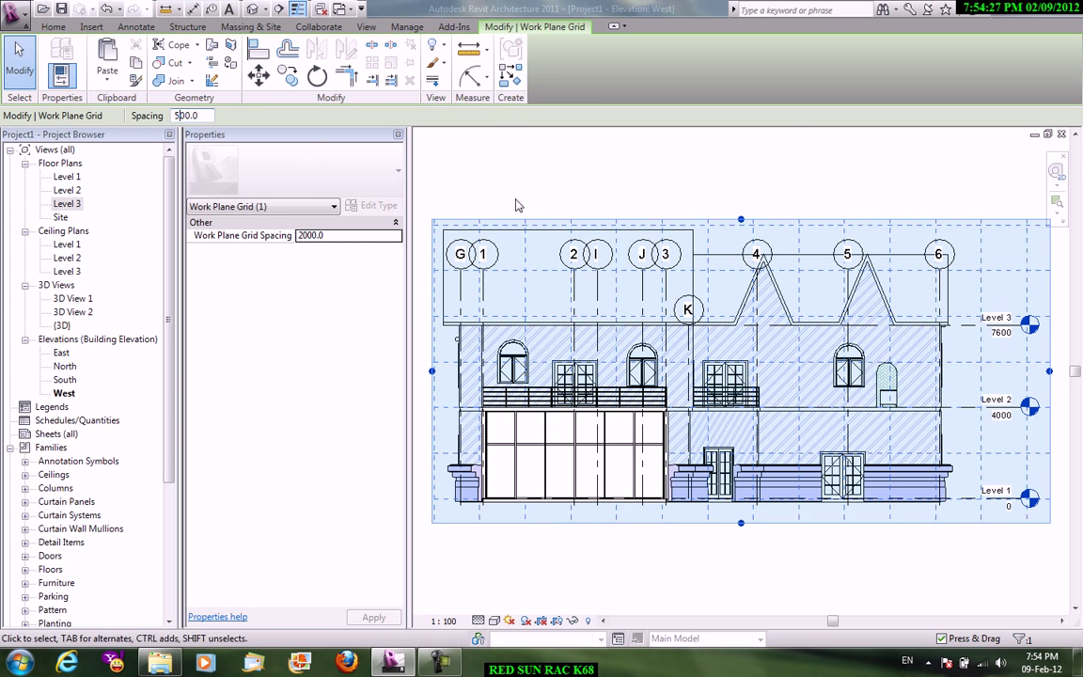
click(542, 205)
Lengthen the grid lines upward past the roof and downward below Level 1 by moving the ends of grid 1.
scroll(510, 256, up, 4)
middle_drag(575, 303, 701, 300)
click(588, 282)
drag(587, 277, 588, 151)
scroll(712, 414, down, 2)
middle_drag(711, 414, 632, 185)
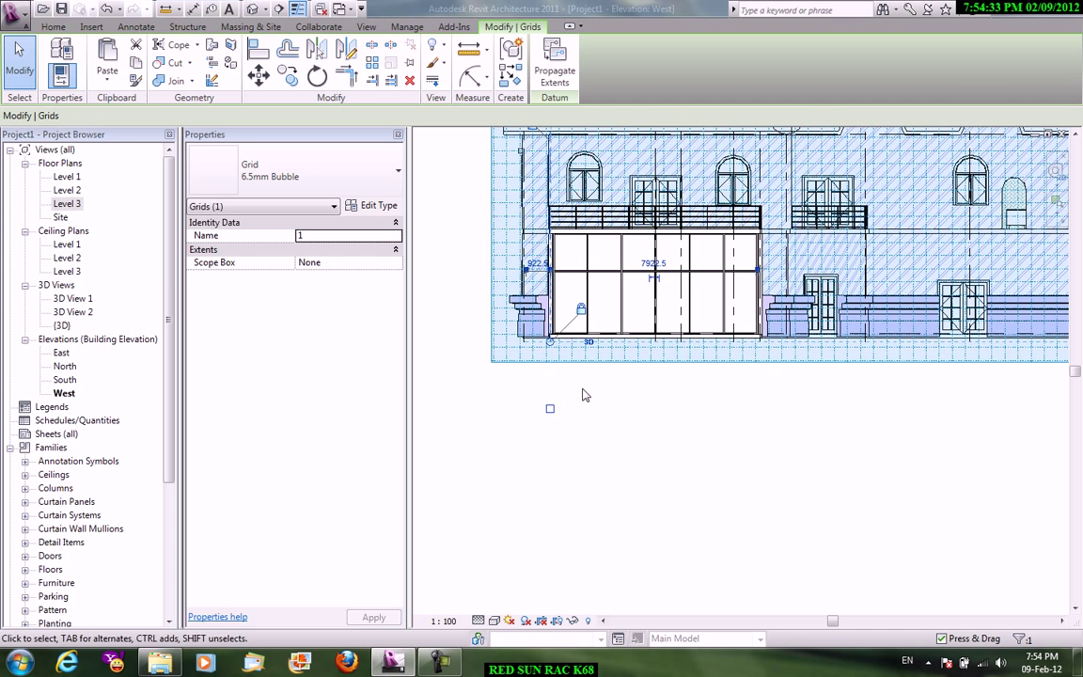
drag(553, 346, 553, 444)
click(498, 433)
Create a Roof by Extrusion at Level 3 with 0 offset, from an inverted-V profile six grid squares wide and four high above the north window.
scroll(499, 430, down, 2)
middle_drag(528, 411, 549, 532)
scroll(583, 311, up, 5)
middle_drag(656, 310, 708, 295)
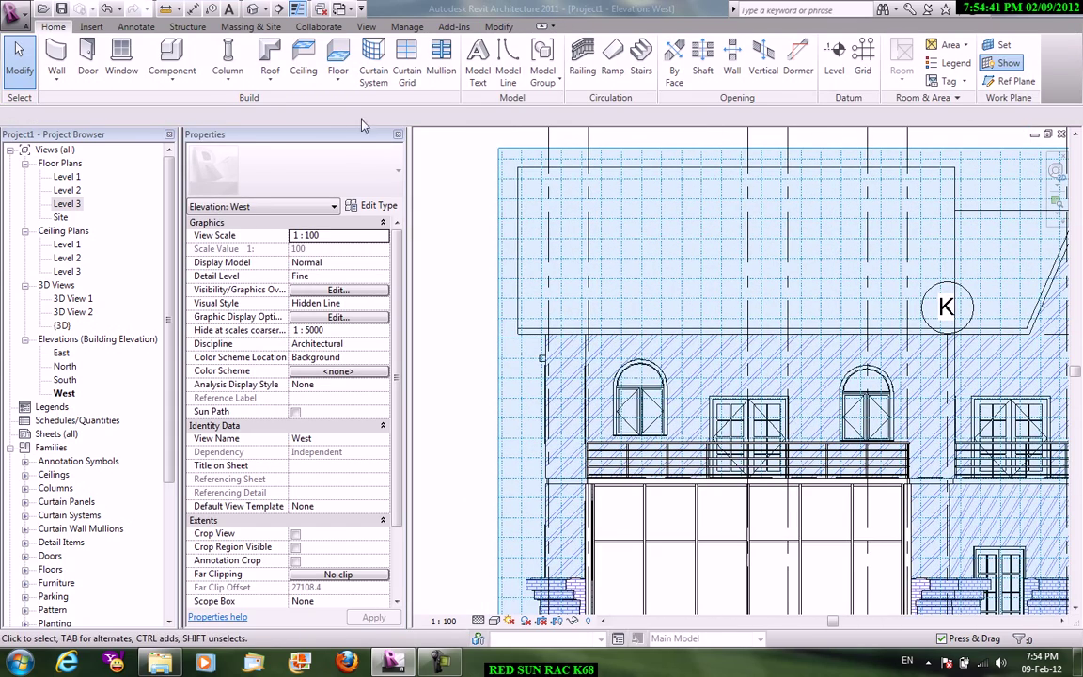
click(270, 77)
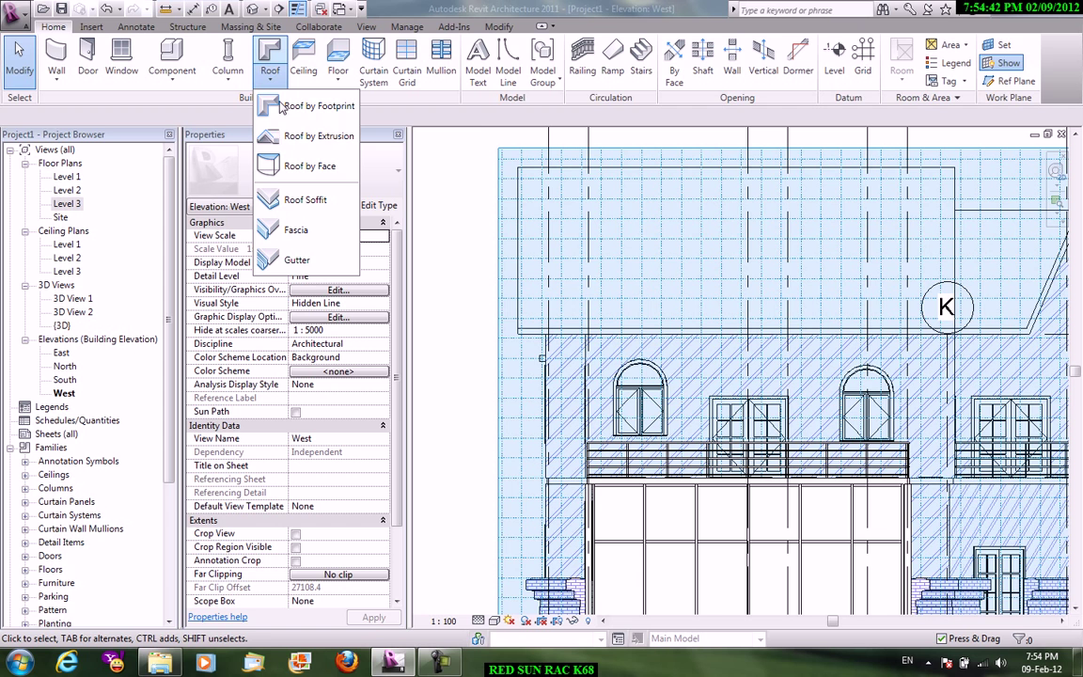
click(314, 137)
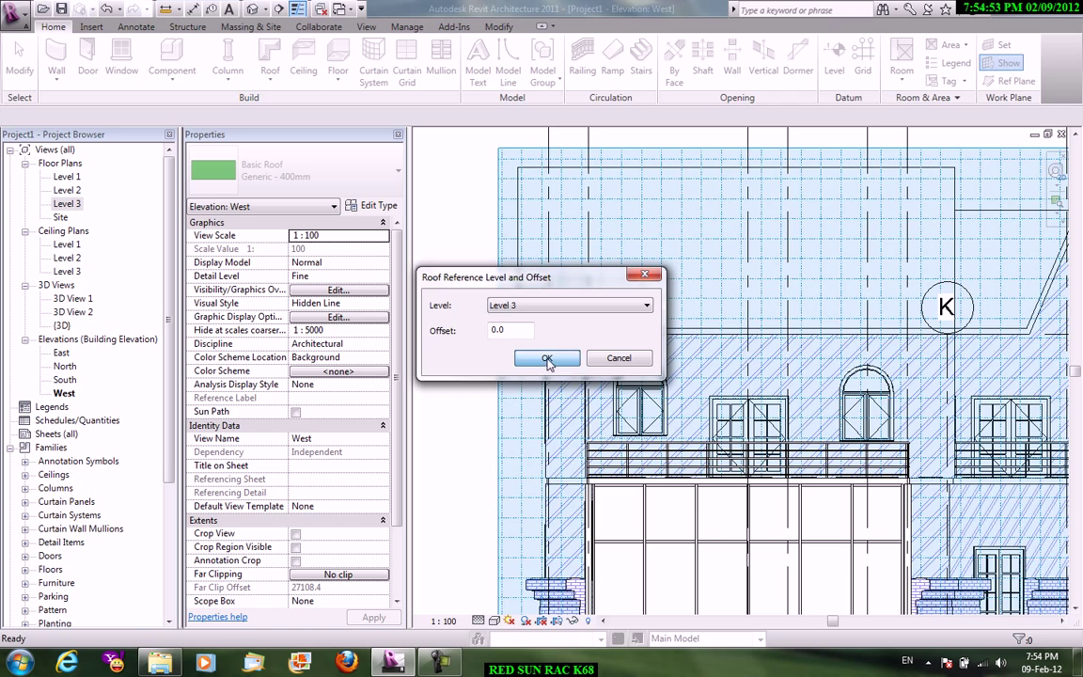
click(548, 360)
scroll(581, 290, up, 3)
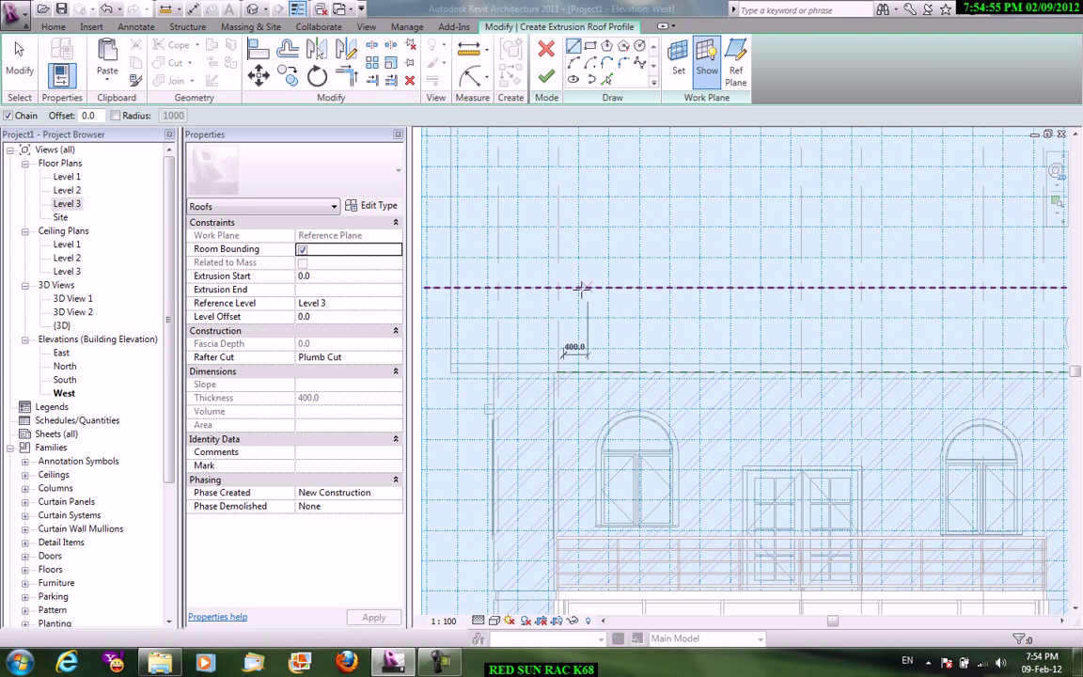
click(579, 287)
click(669, 167)
click(760, 286)
right_click(748, 215)
click(769, 218)
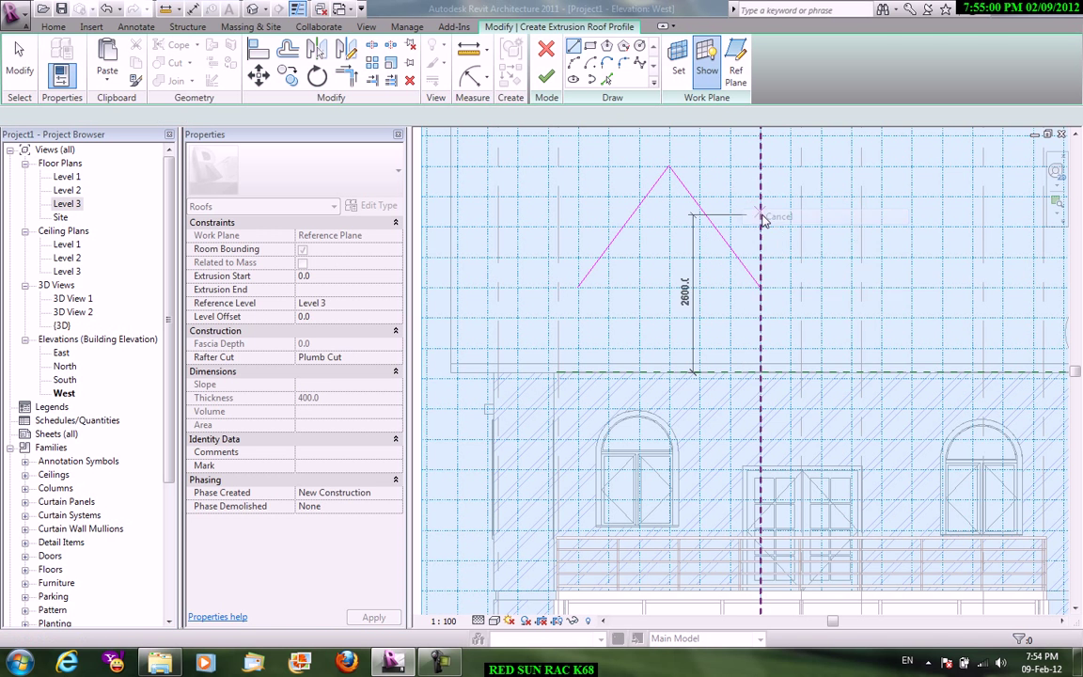
click(546, 76)
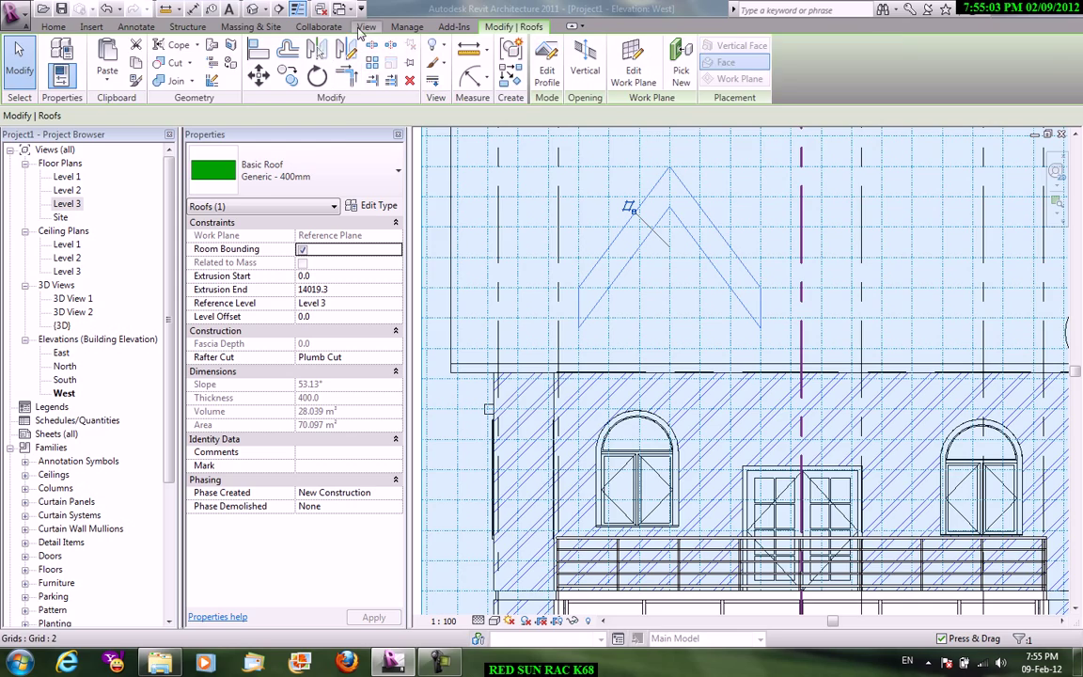
Open the default 3D view and change the new extruded roof's type to Generic - 125mm.
click(365, 27)
click(363, 77)
click(400, 106)
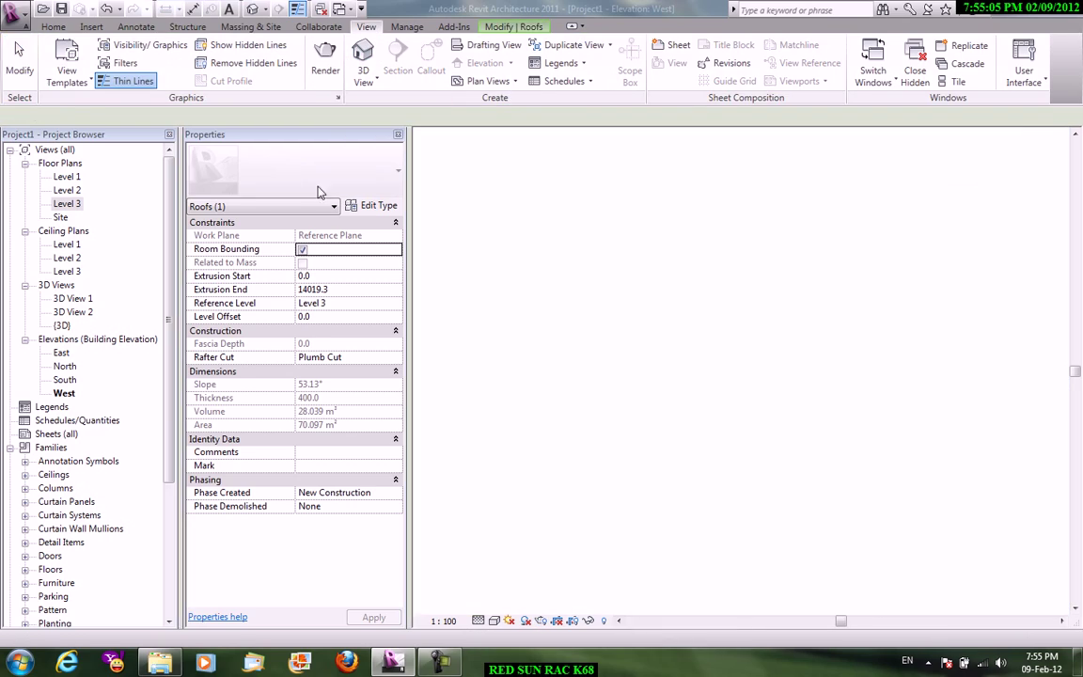
shift+middle_drag(711, 344, 765, 372)
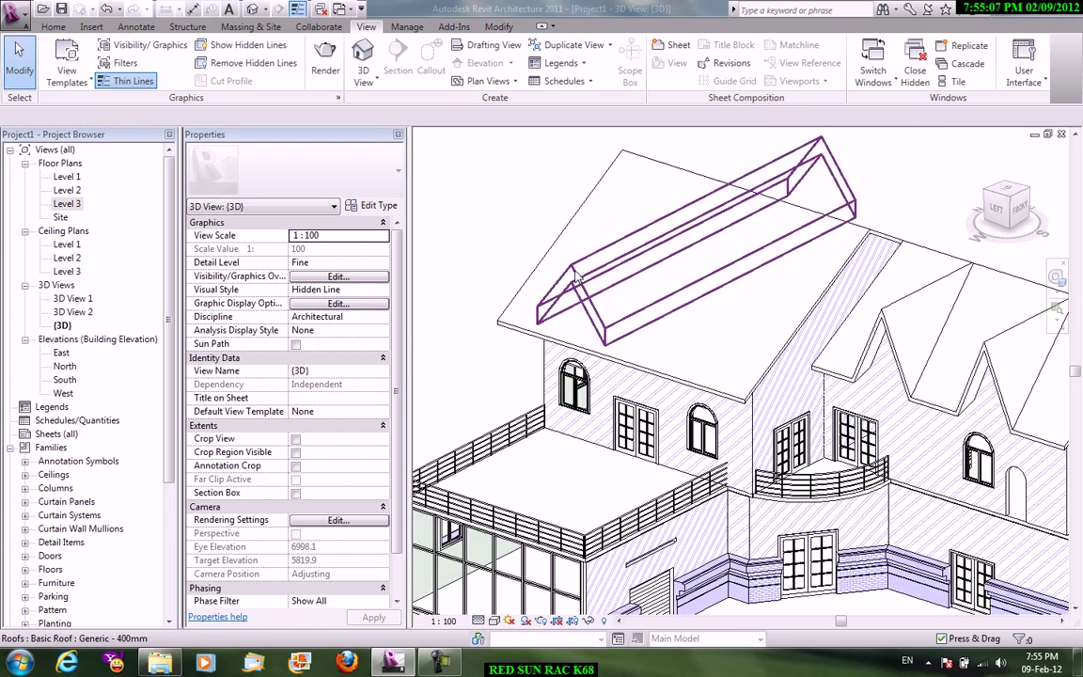
click(571, 269)
click(342, 182)
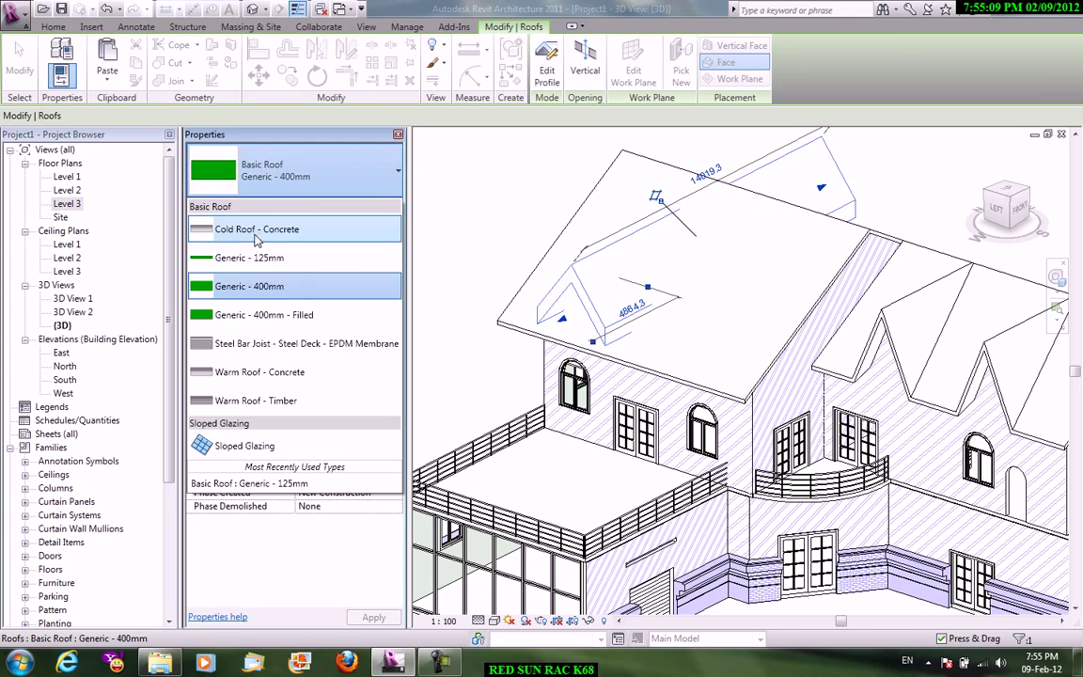
click(437, 238)
Hide the upper-floor gable wall at the back of the house in the 3D view.
shift+middle_drag(499, 252, 913, 268)
middle_drag(913, 268, 728, 197)
scroll(727, 197, down, 2)
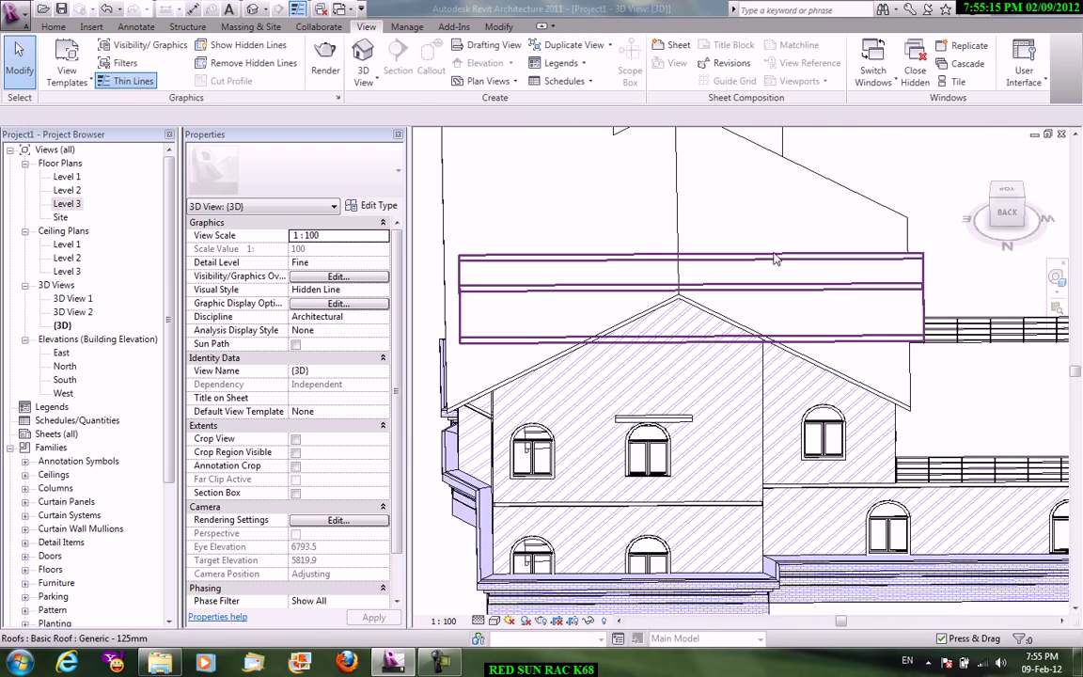
click(734, 232)
scroll(658, 272, up, 2)
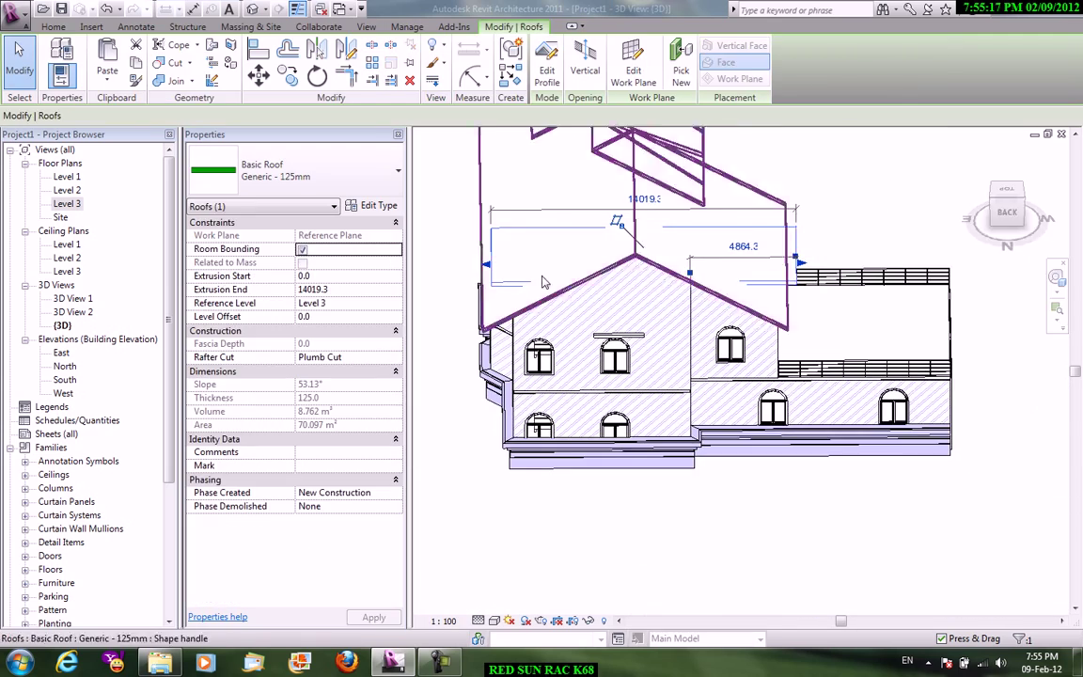
shift+middle_drag(619, 282, 639, 303)
scroll(638, 303, up, 1)
middle_drag(705, 309, 756, 291)
click(497, 277)
right_click(496, 277)
mouse_move(563, 391)
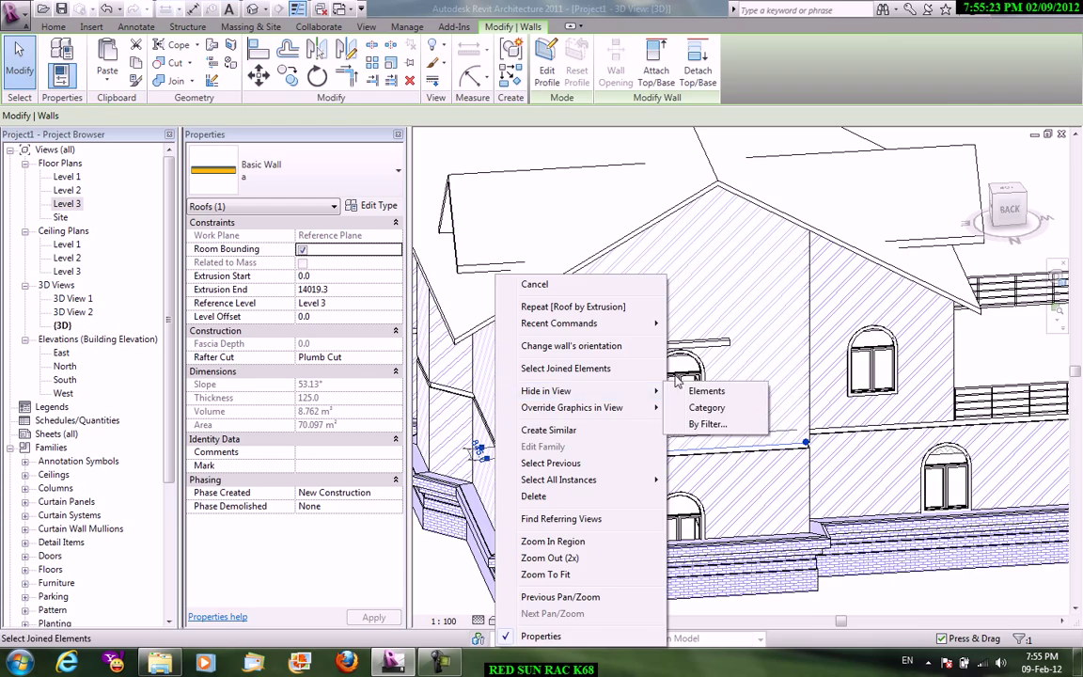
click(705, 391)
Join the inner end of the small gable roof to the main roof's face with Join/Unjoin Roof.
middle_drag(705, 391, 732, 543)
click(754, 374)
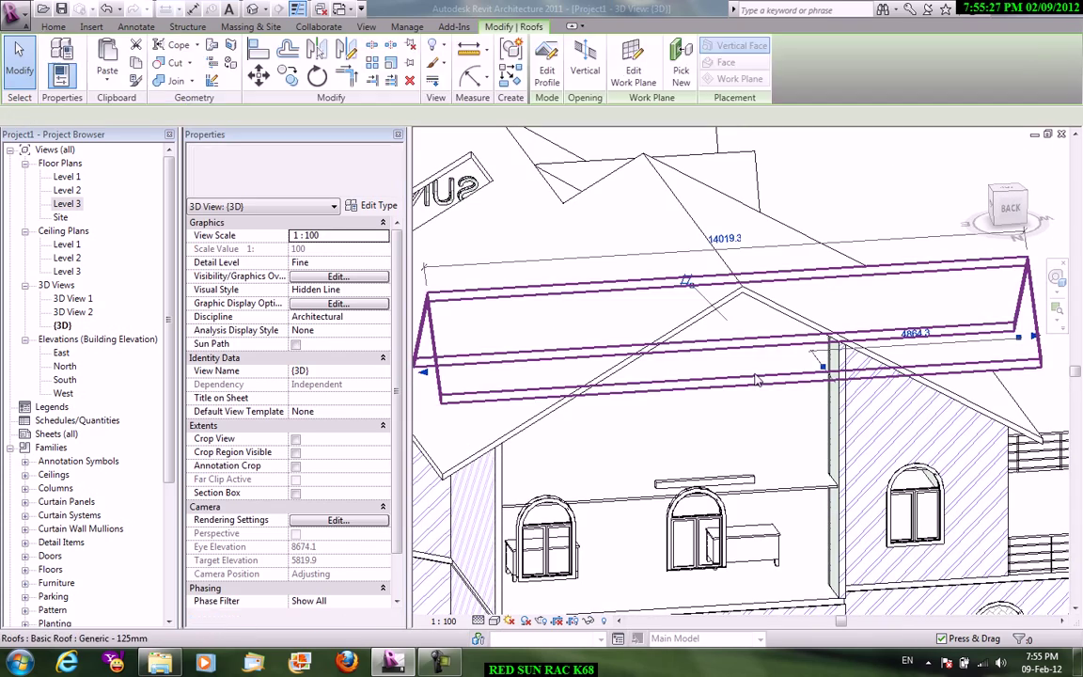
scroll(753, 374, down, 3)
shift+middle_drag(740, 356, 665, 382)
click(667, 280)
scroll(818, 340, up, 2)
middle_drag(854, 364, 792, 304)
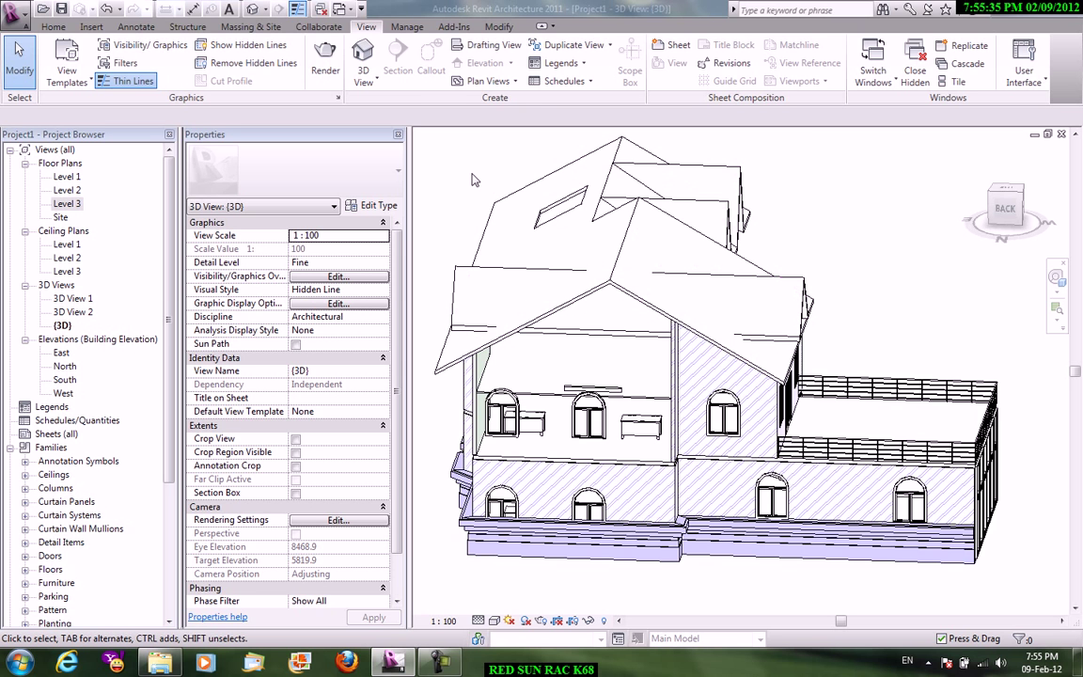
click(500, 27)
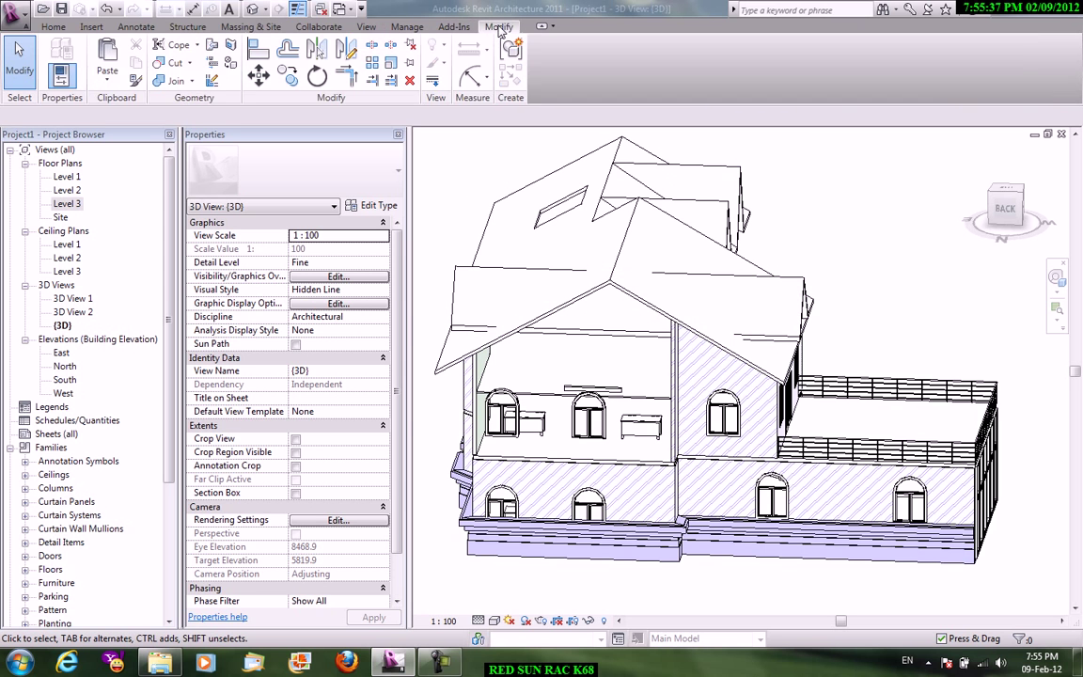
click(212, 46)
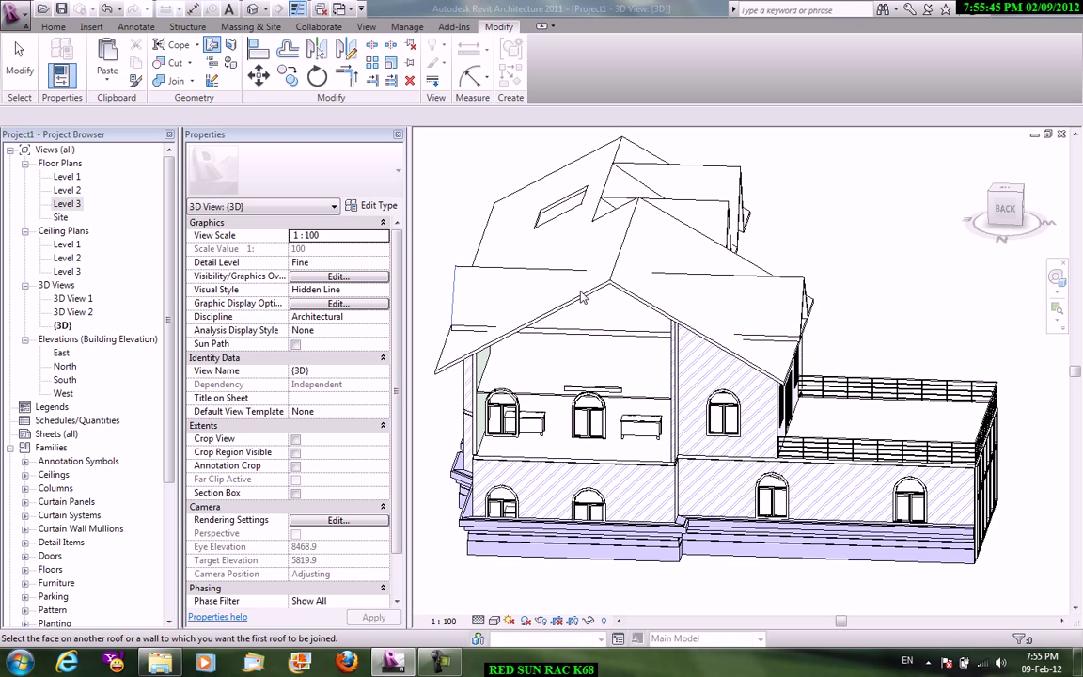
key(Escape)
scroll(818, 395, up, 1)
shift+middle_drag(818, 395, 657, 275)
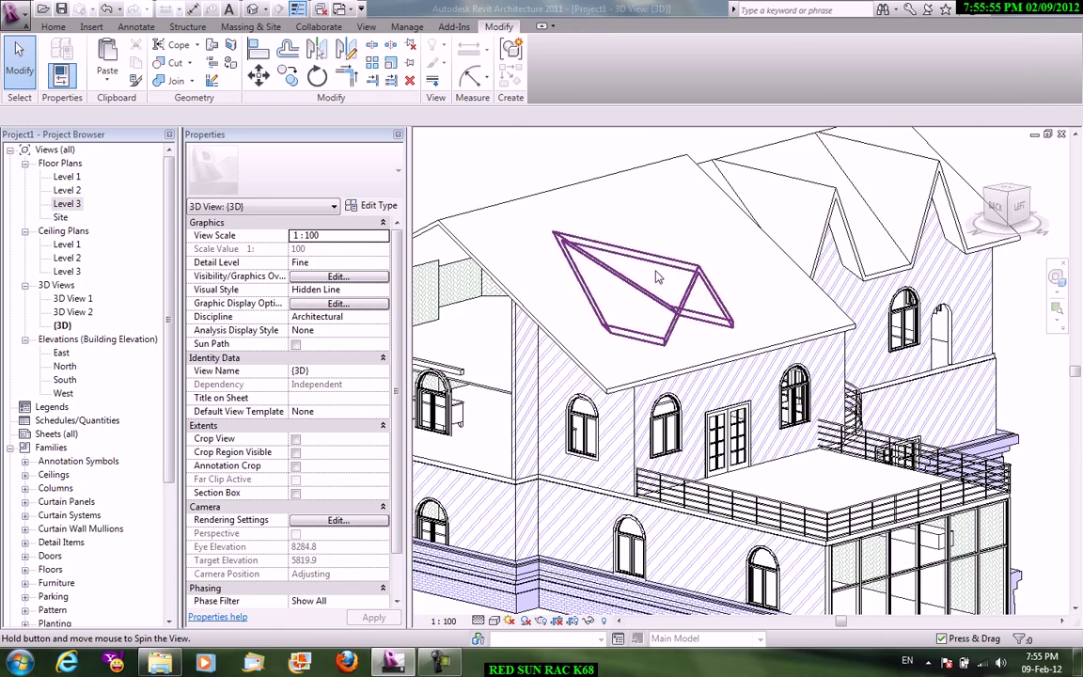
Open the Level 3 floor plan and set its visual style to Wireframe.
double_click(75, 204)
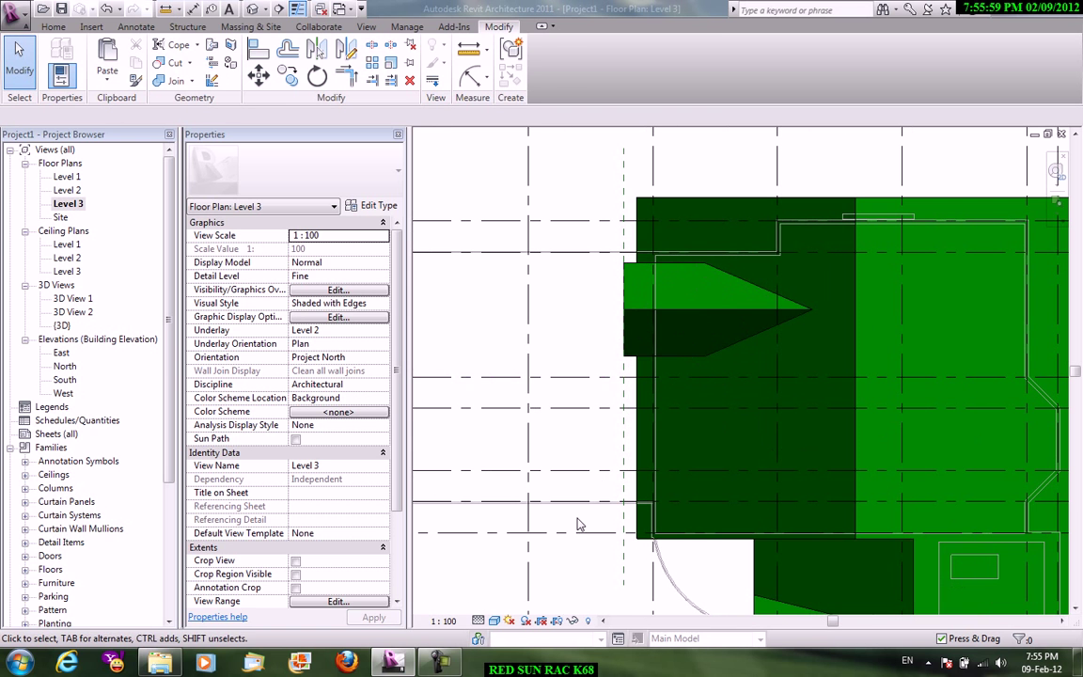
click(495, 622)
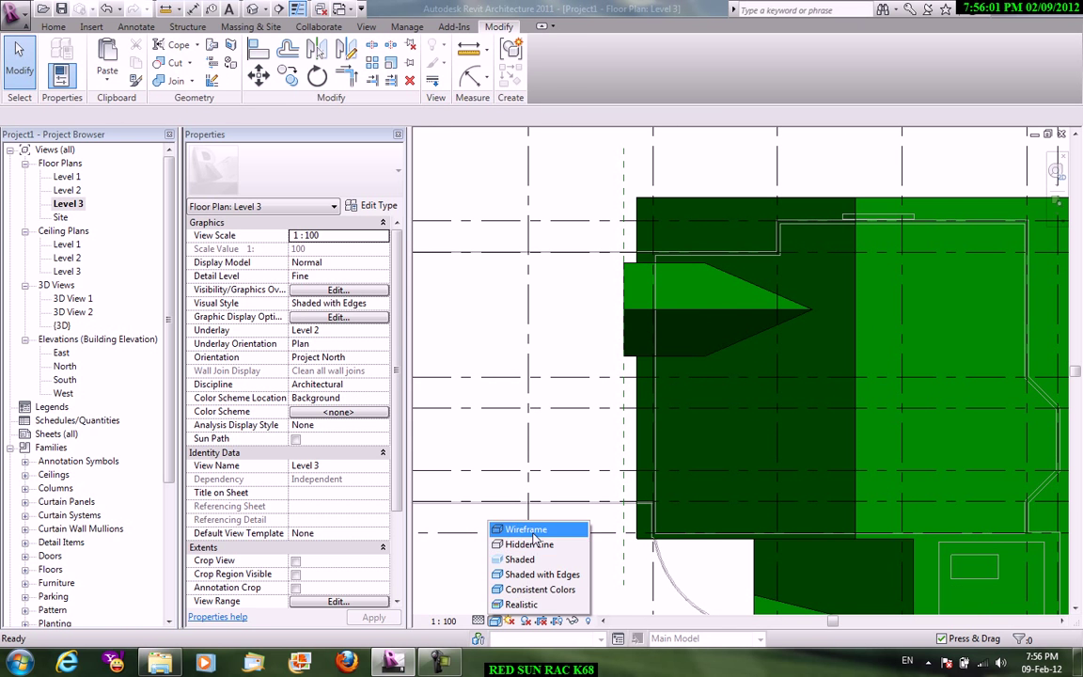
click(480, 476)
scroll(704, 331, up, 4)
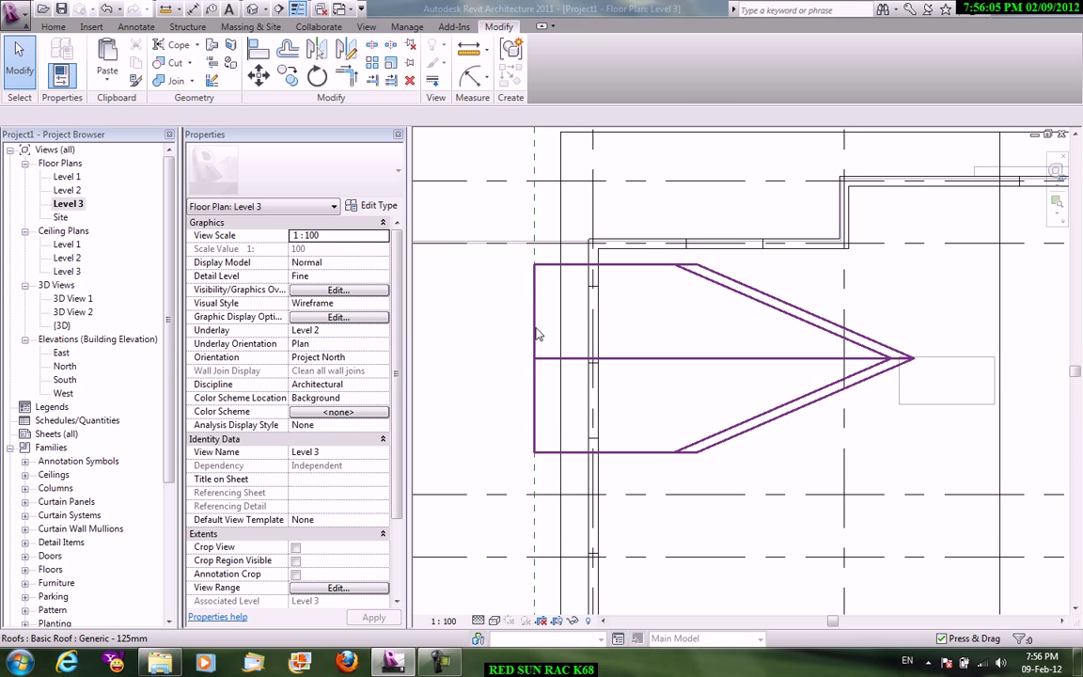
Draw a vertical reference plane across the small gable roof, about 1883 mm inside the west wall's inner face.
click(54, 27)
click(1015, 82)
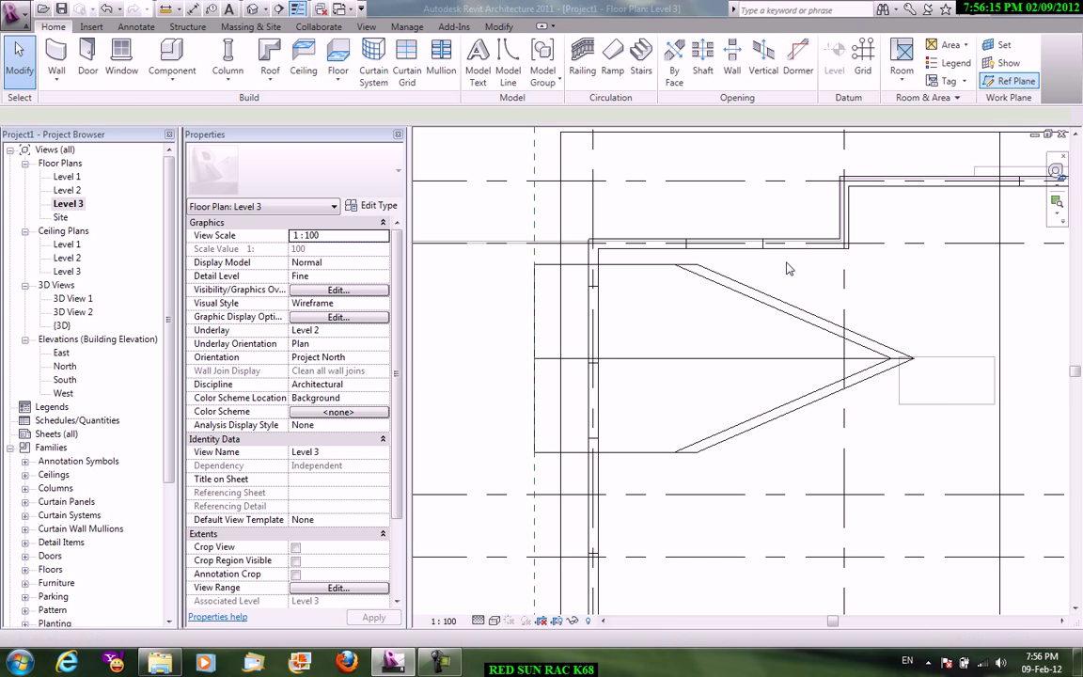
click(716, 198)
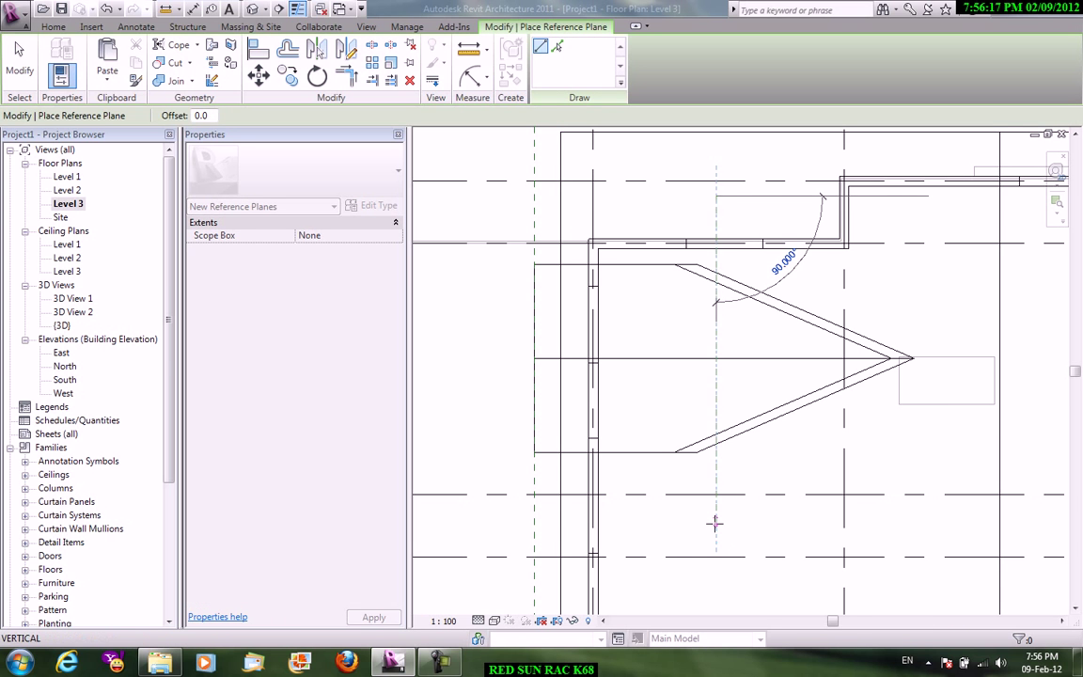
click(716, 522)
right_click(759, 217)
click(785, 227)
right_click(784, 213)
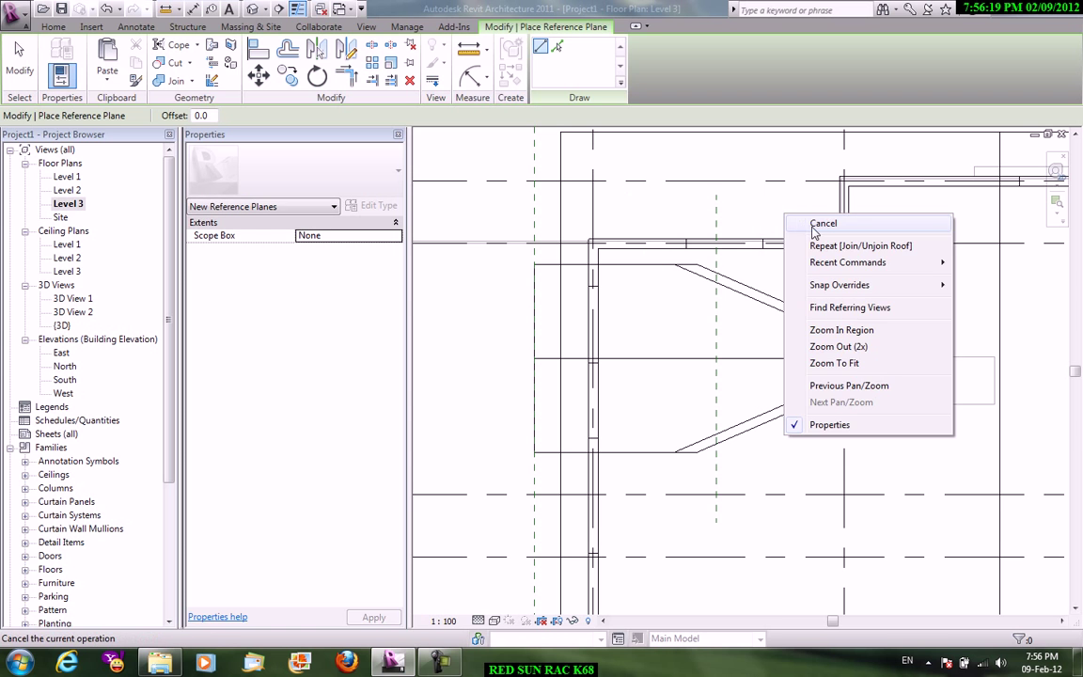
click(814, 226)
click(718, 302)
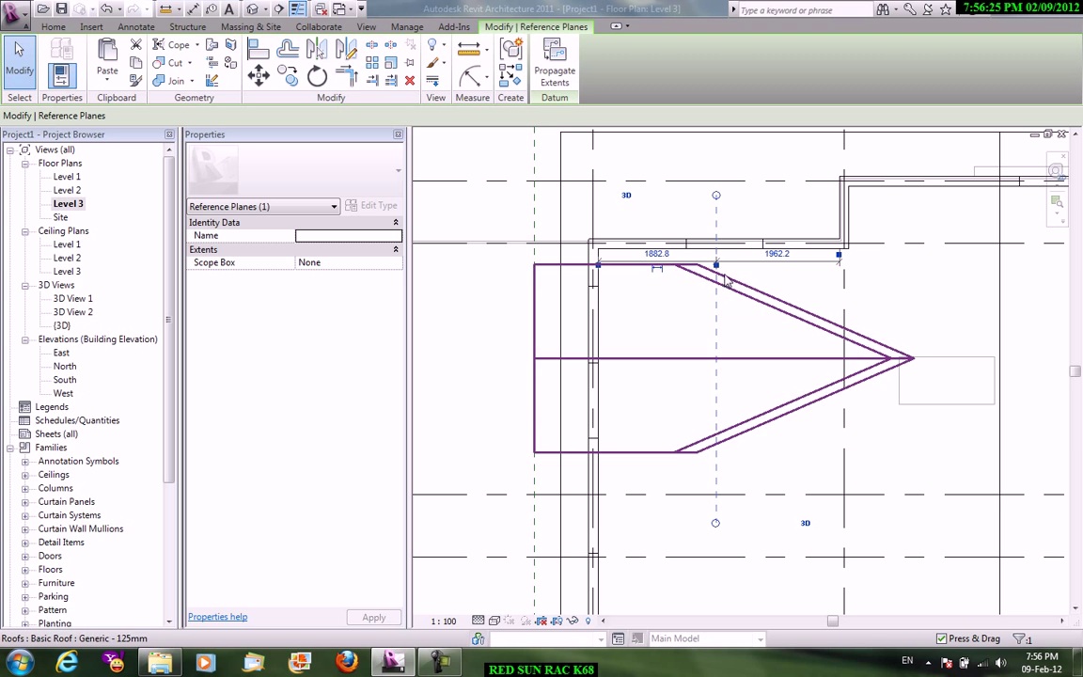
click(757, 270)
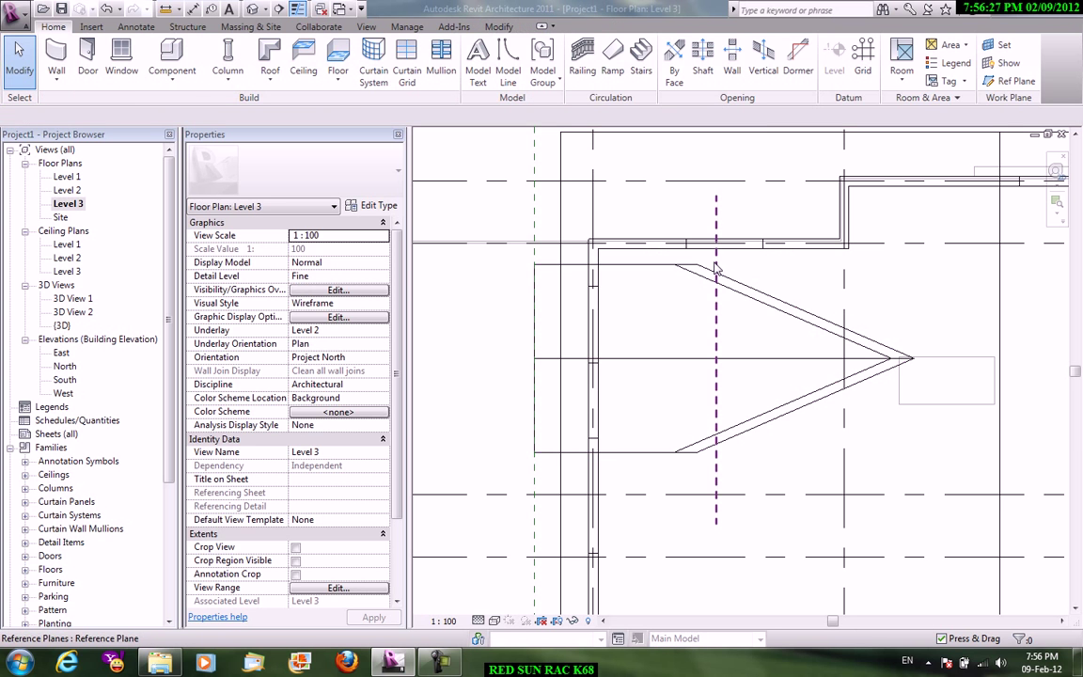
click(716, 269)
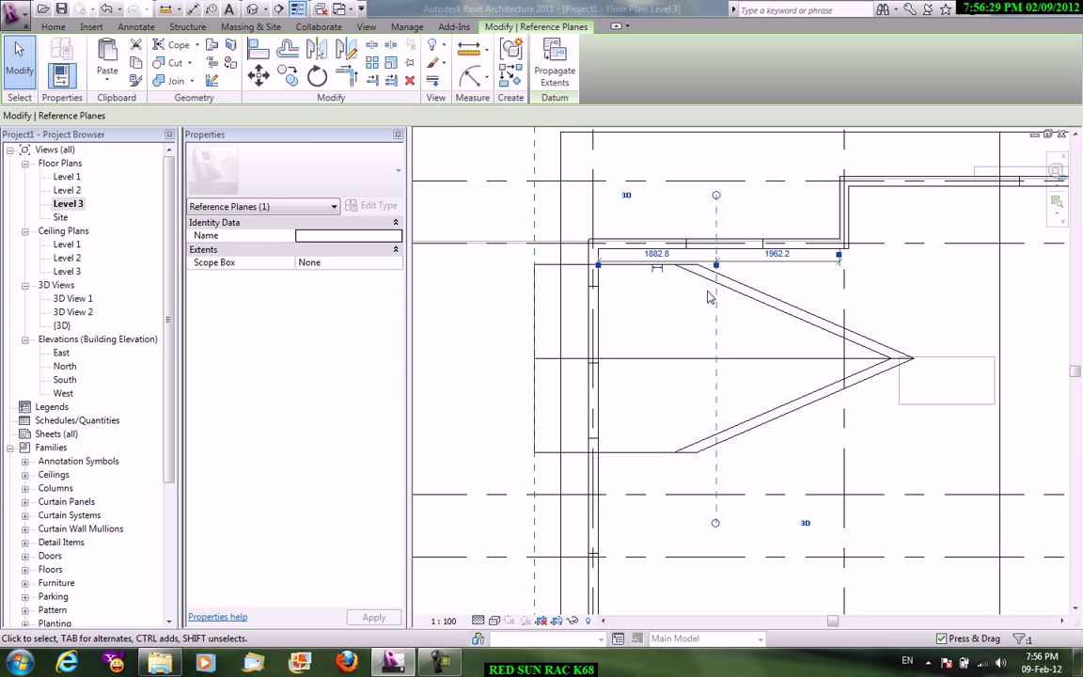
click(626, 194)
Start placing an architectural wall of type Generic - 200mm on Level 3.
click(67, 87)
click(82, 106)
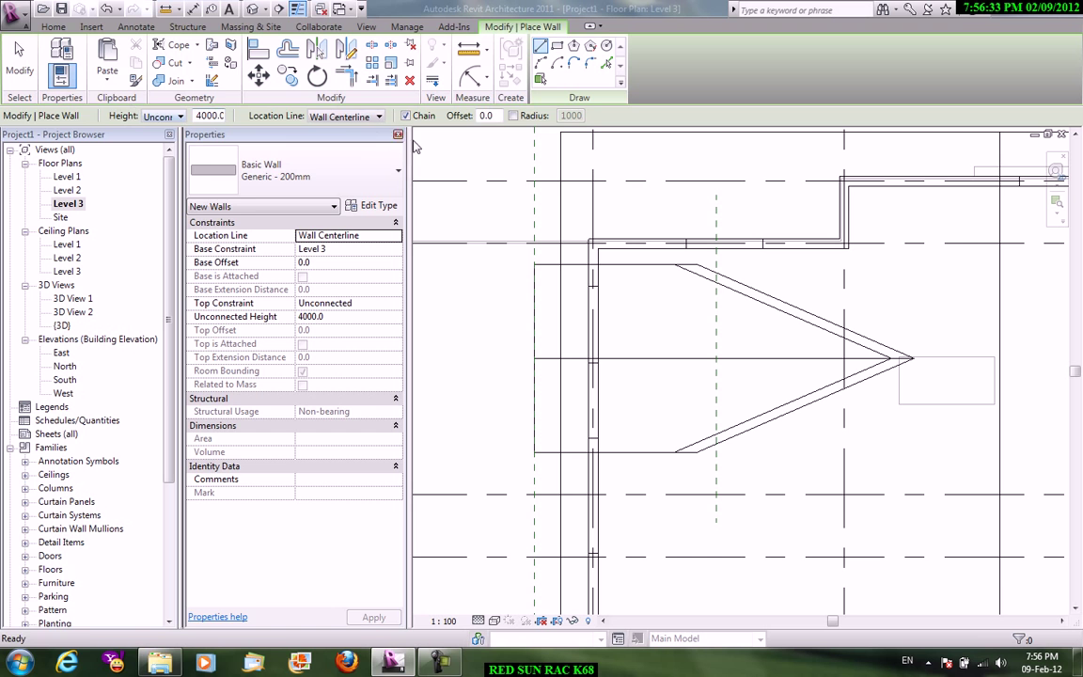
click(357, 117)
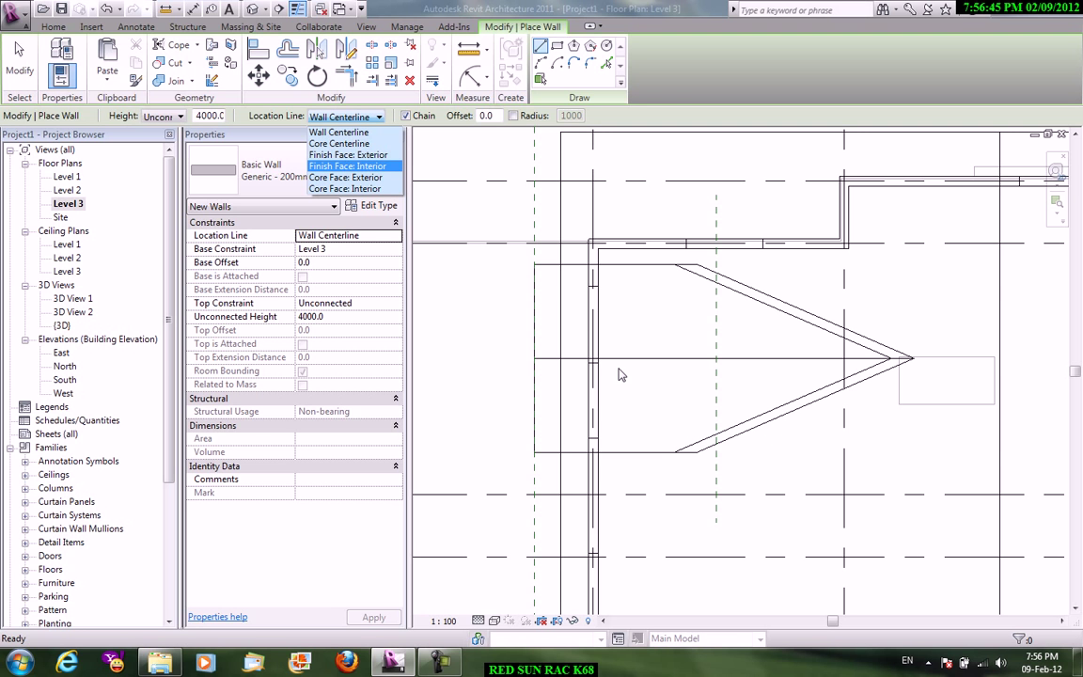
click(375, 157)
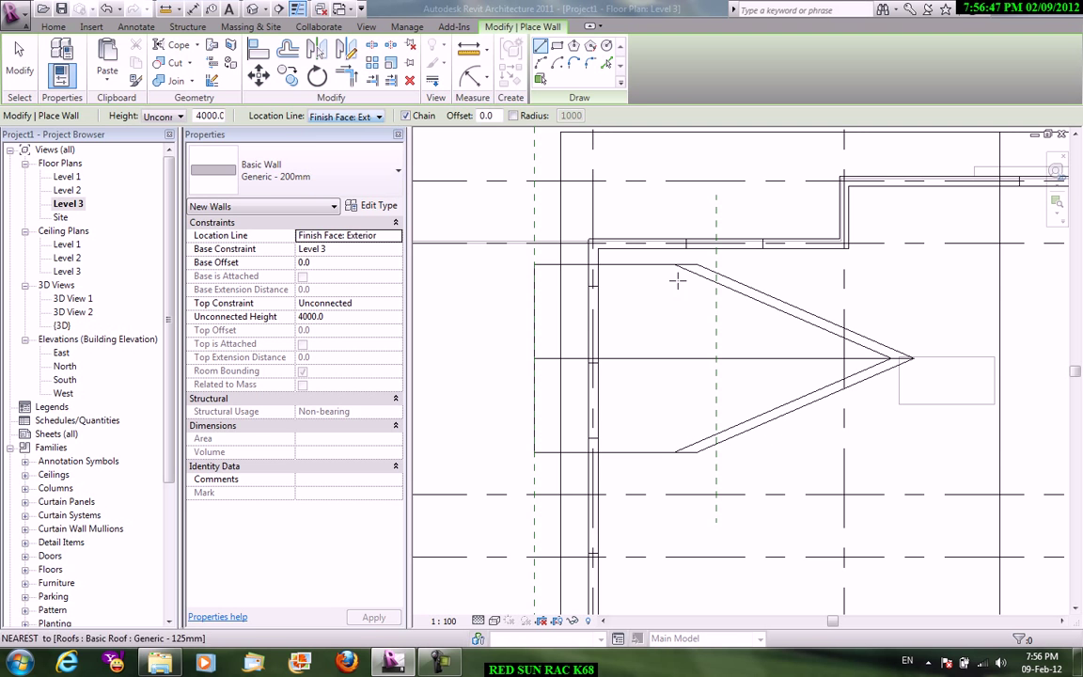
scroll(717, 282, up, 2)
click(716, 282)
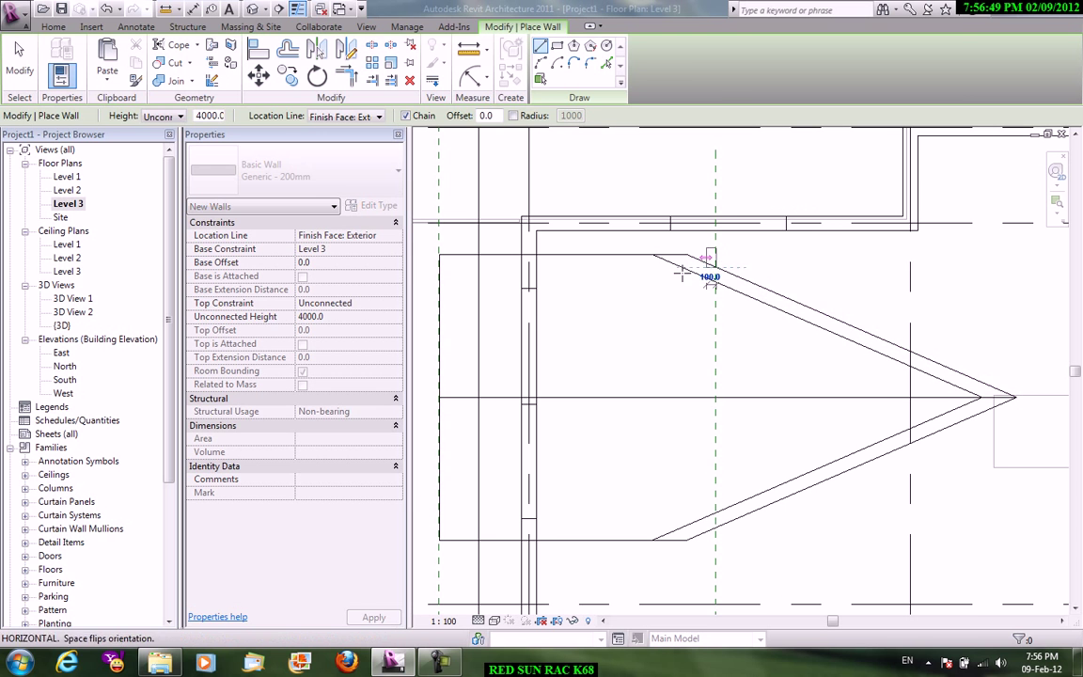
right_click(722, 282)
click(753, 292)
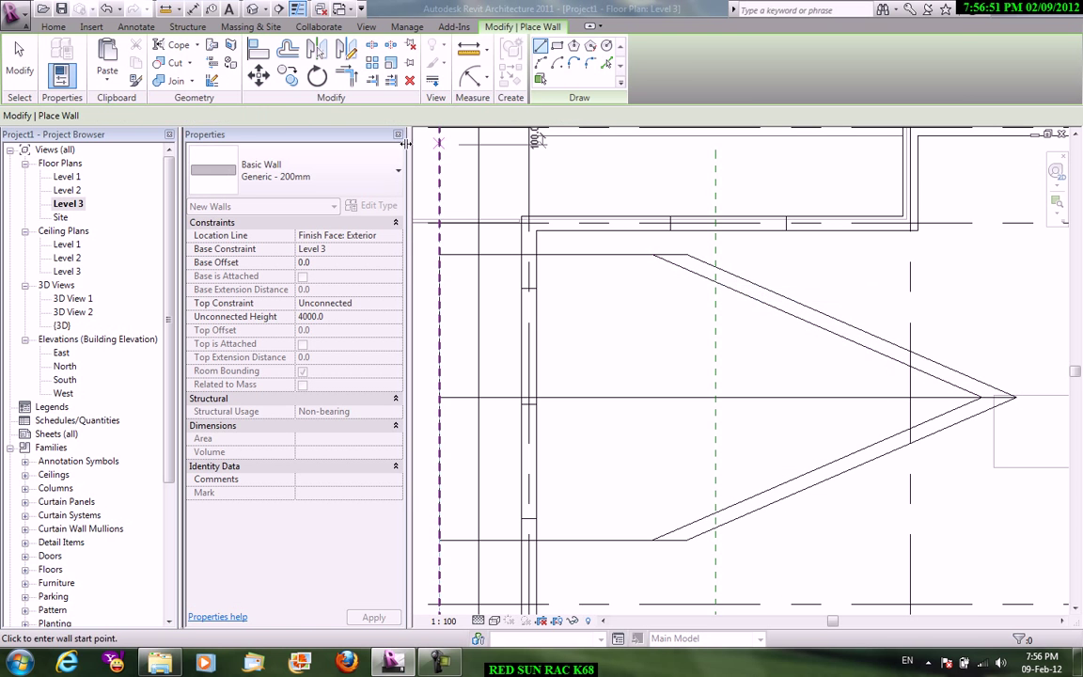
click(360, 117)
click(383, 156)
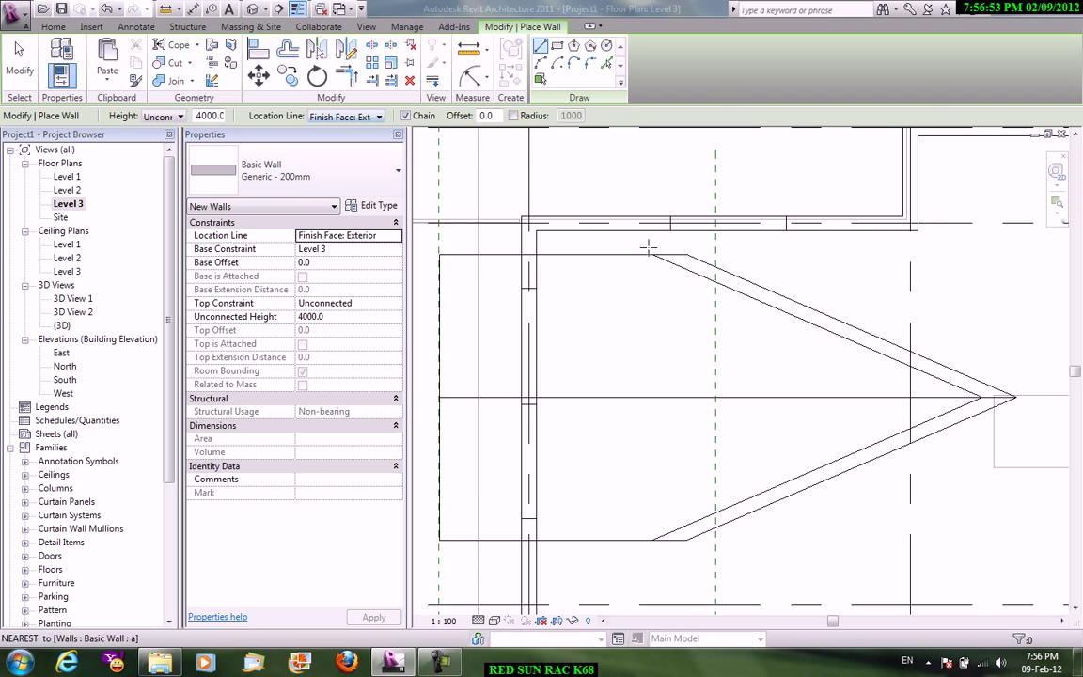
Draw the dormer's north side wall with location line Finish Face: Interior, between the reference plane and a point just inside the house's west wall.
click(356, 116)
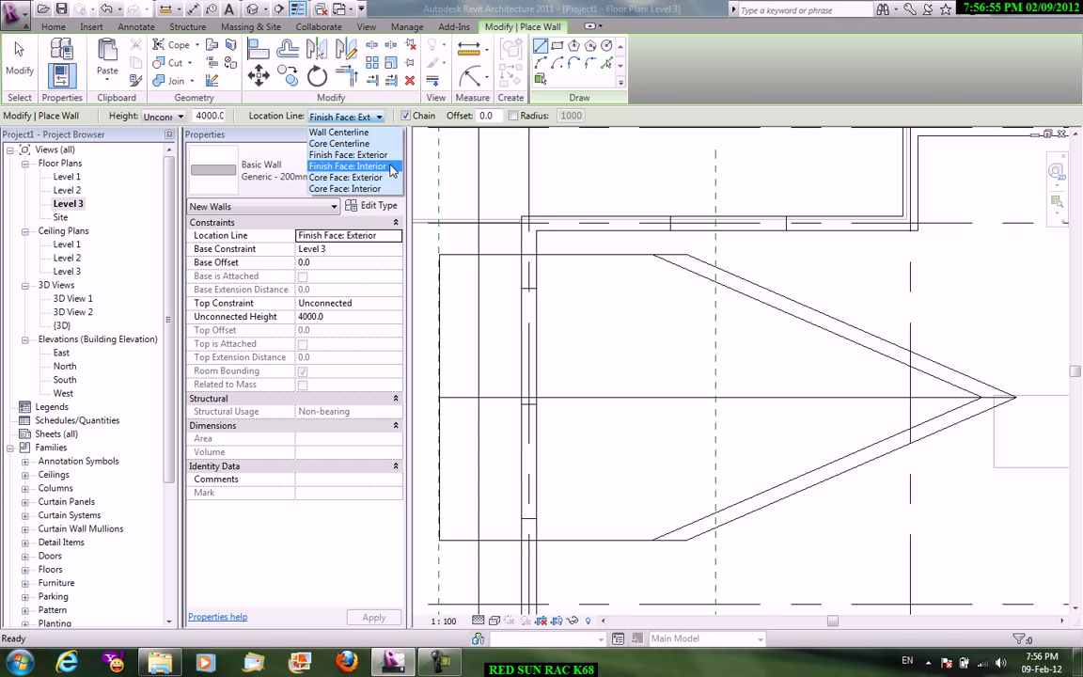
click(347, 167)
click(569, 274)
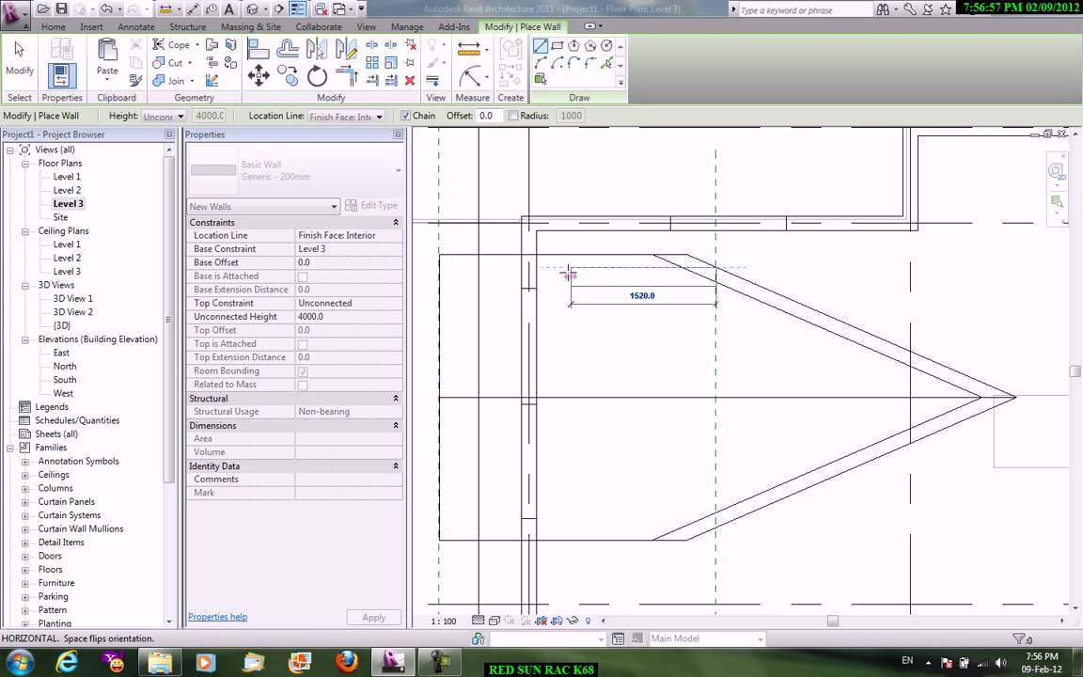
click(715, 273)
right_click(641, 233)
click(659, 241)
Draw the dormer's south side wall from the reference plane and its front wall up to the north side wall, using location line Finish Face: Exterior.
middle_drag(652, 394, 683, 316)
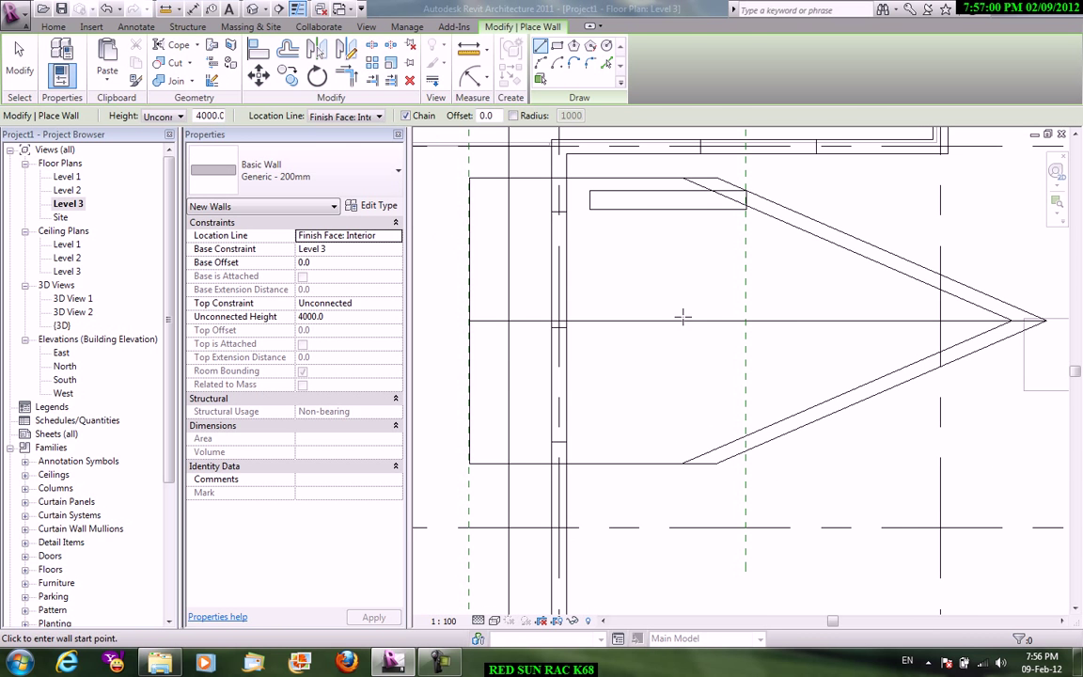
click(374, 117)
click(348, 154)
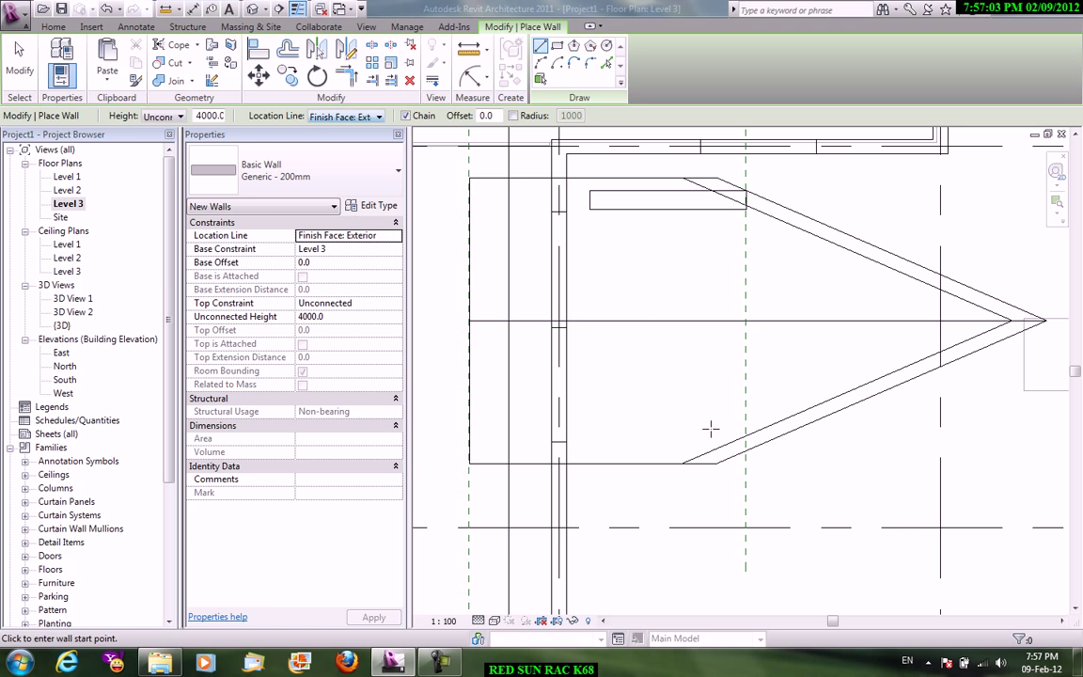
click(746, 450)
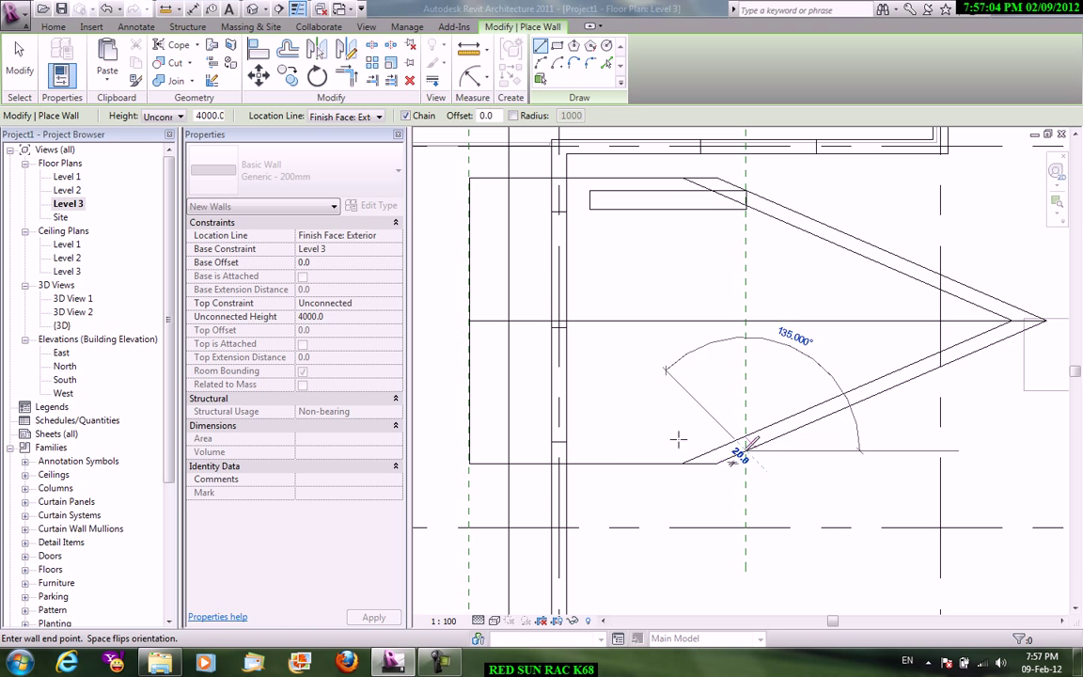
click(588, 449)
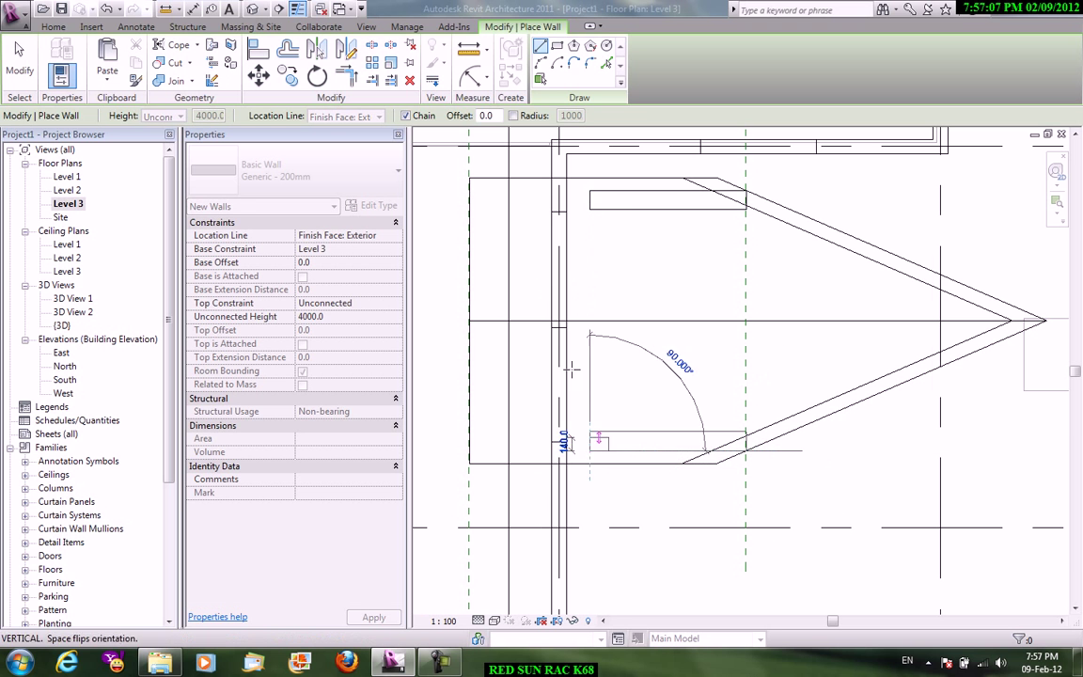
click(590, 199)
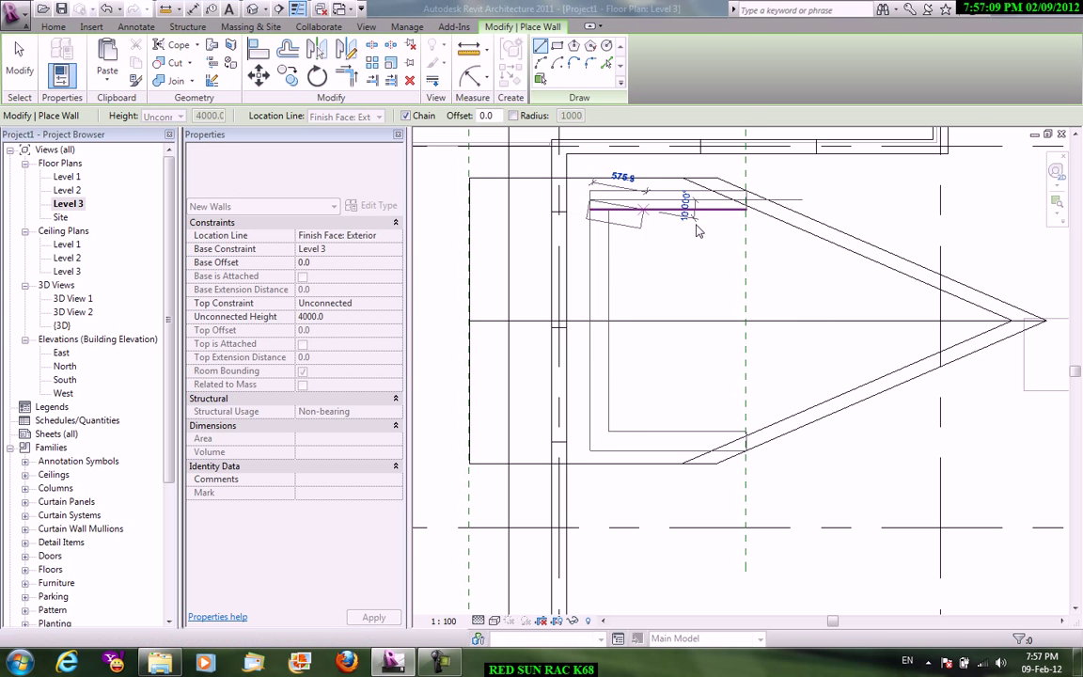
right_click(647, 207)
click(697, 220)
right_click(694, 217)
click(734, 229)
Open the default 3D view and examine how the new dormer walls meet the small gable roof and main roof.
scroll(758, 201, up, 3)
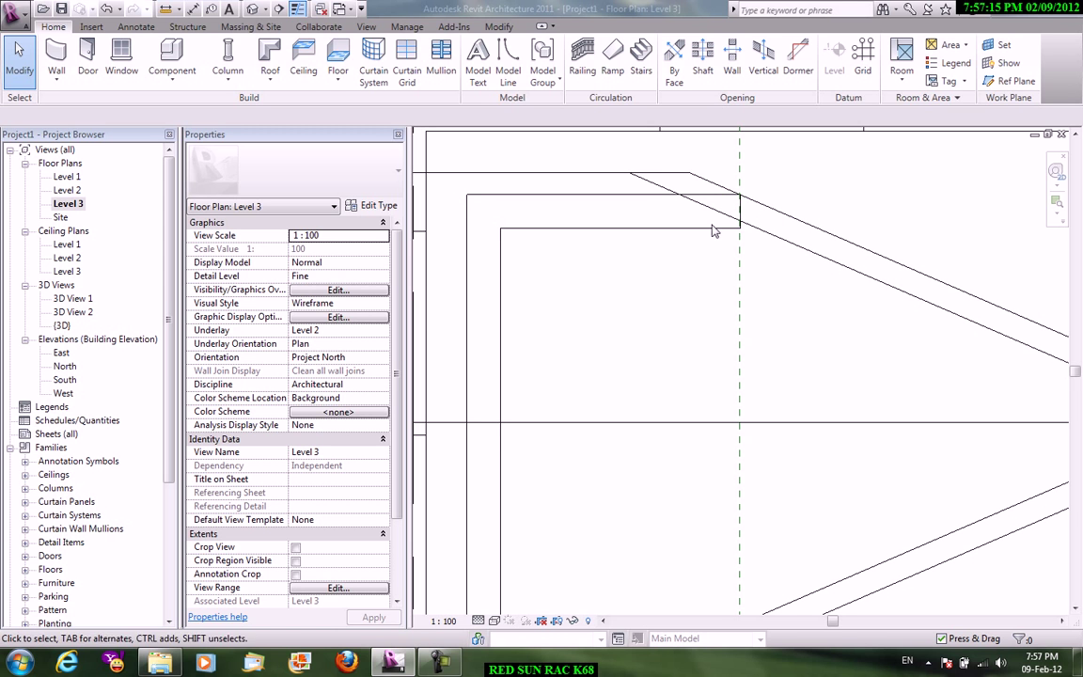
click(366, 27)
click(358, 85)
click(369, 104)
scroll(673, 358, up, 3)
middle_drag(673, 357, 710, 388)
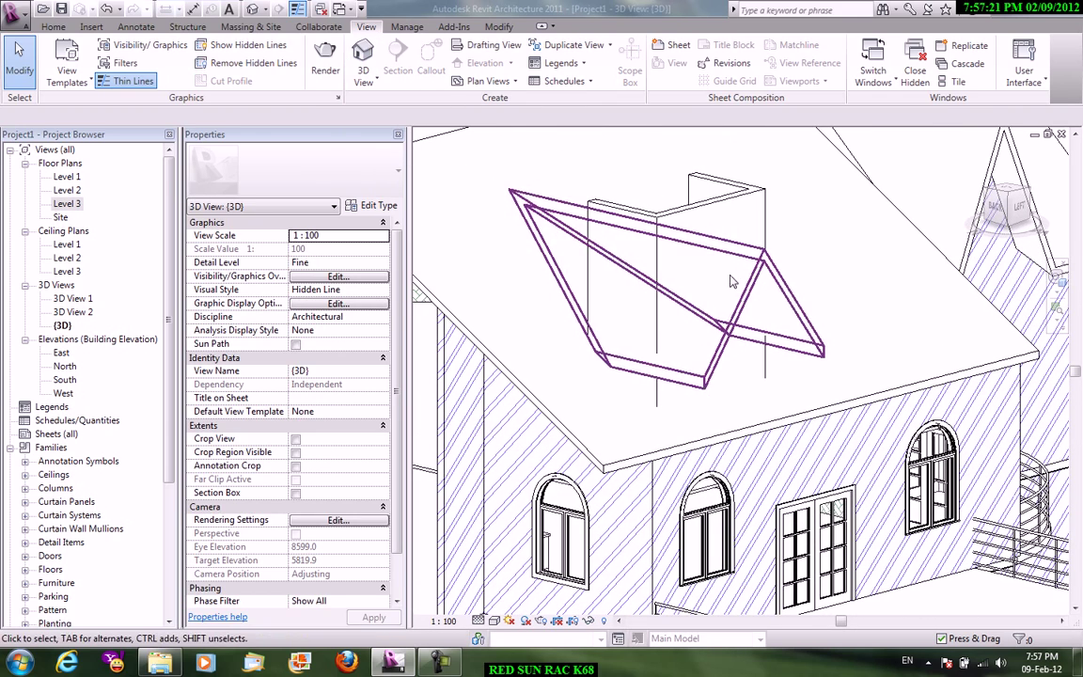
On Level 3, create a Dormer Opening in the main roof, picking the three dormer walls' inner faces and both small-roof joint edges as boundaries.
double_click(73, 205)
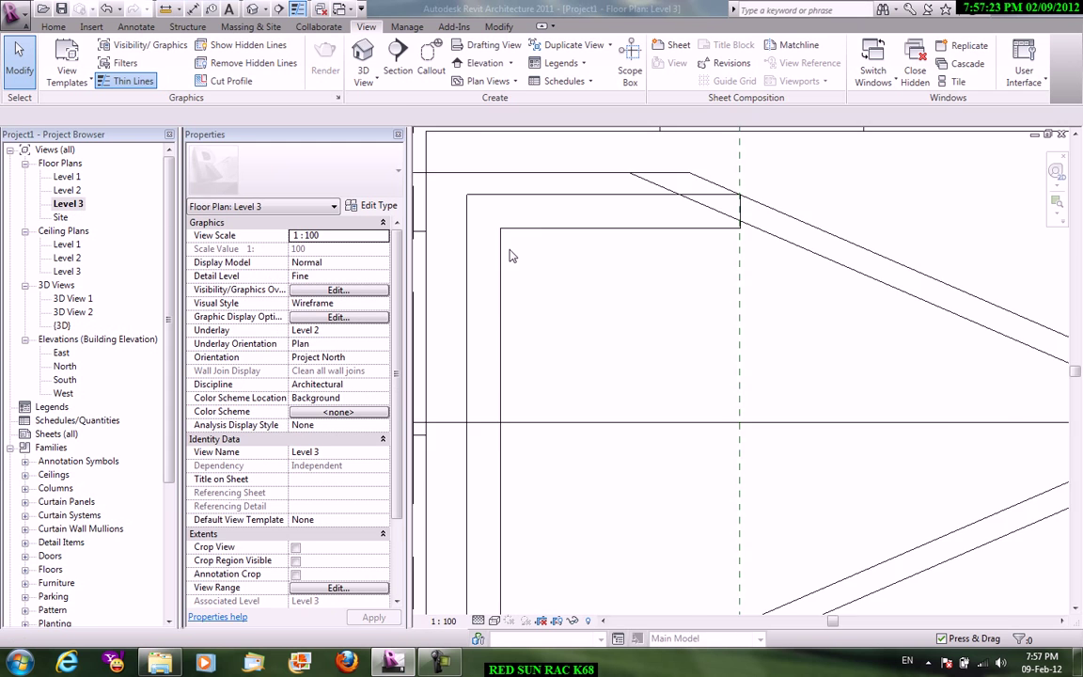
scroll(712, 277, down, 2)
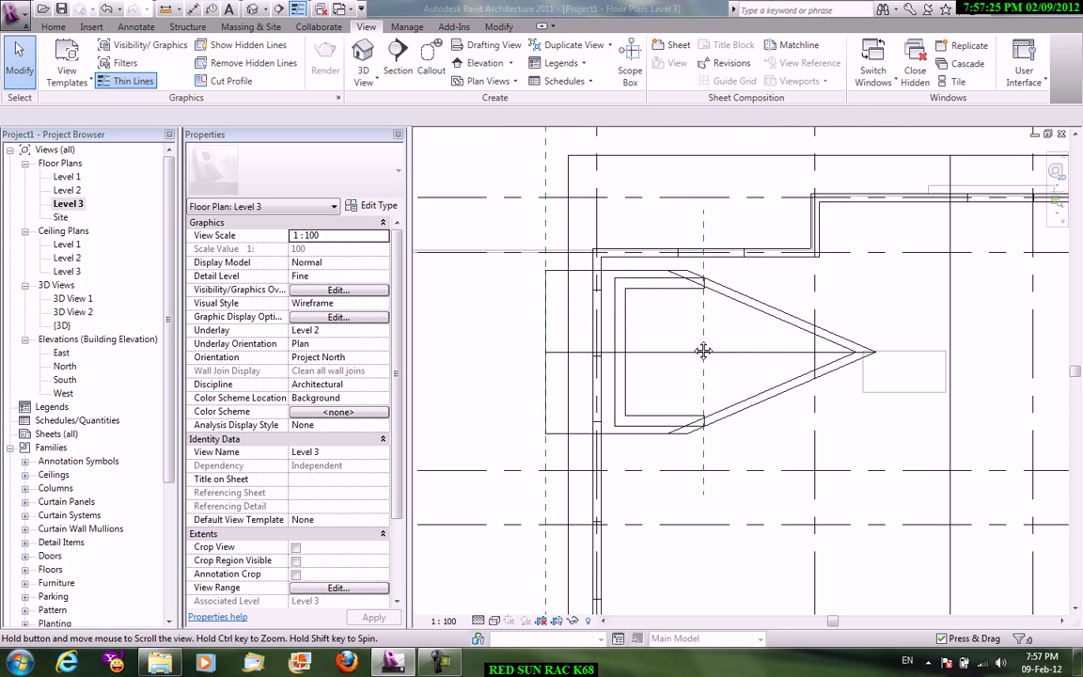
click(54, 26)
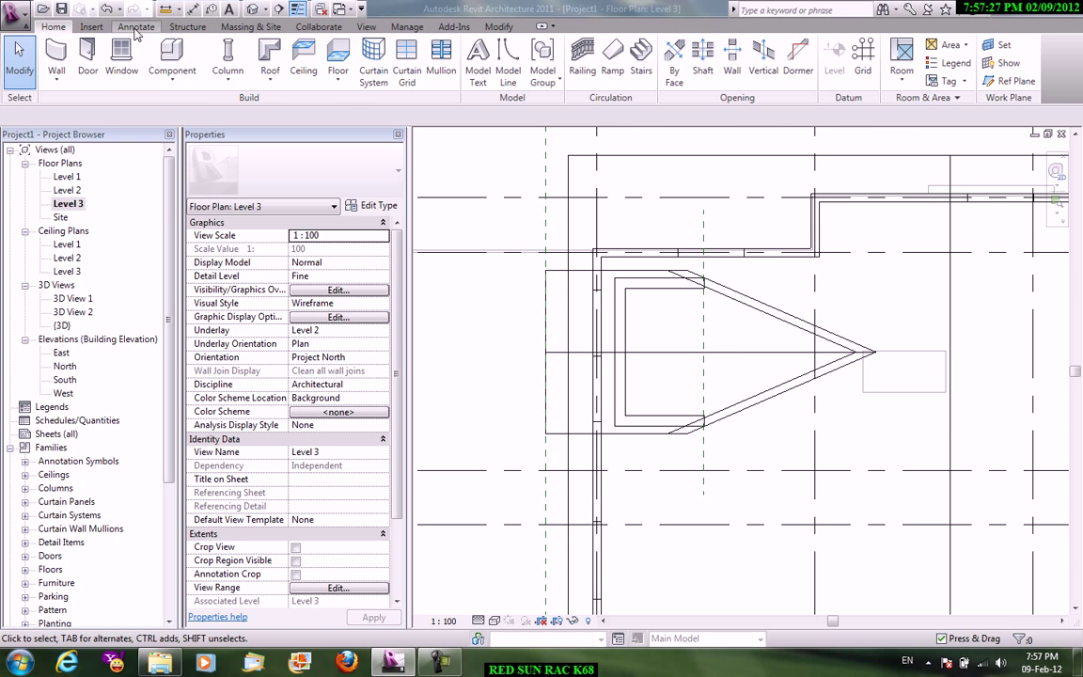
click(799, 71)
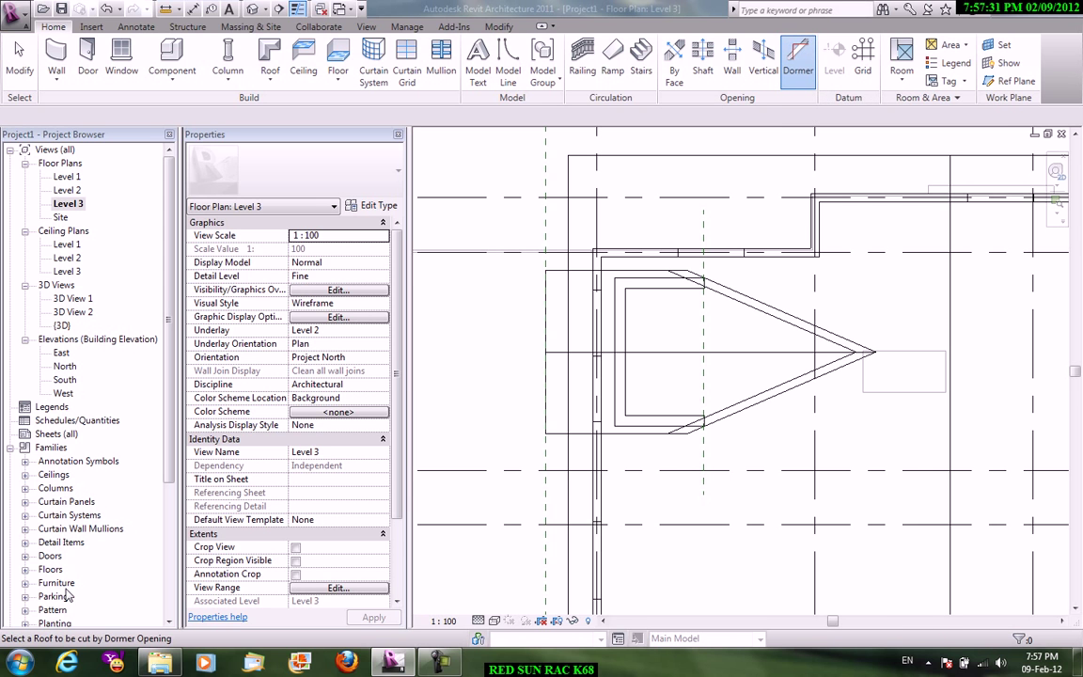
click(579, 171)
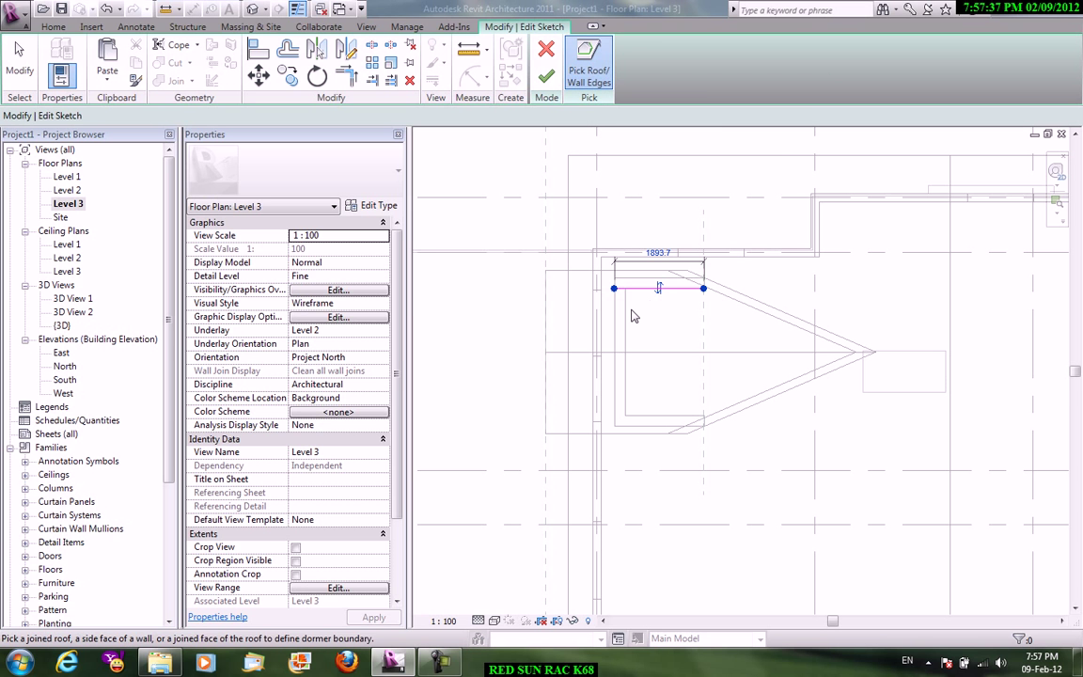
click(628, 320)
click(670, 416)
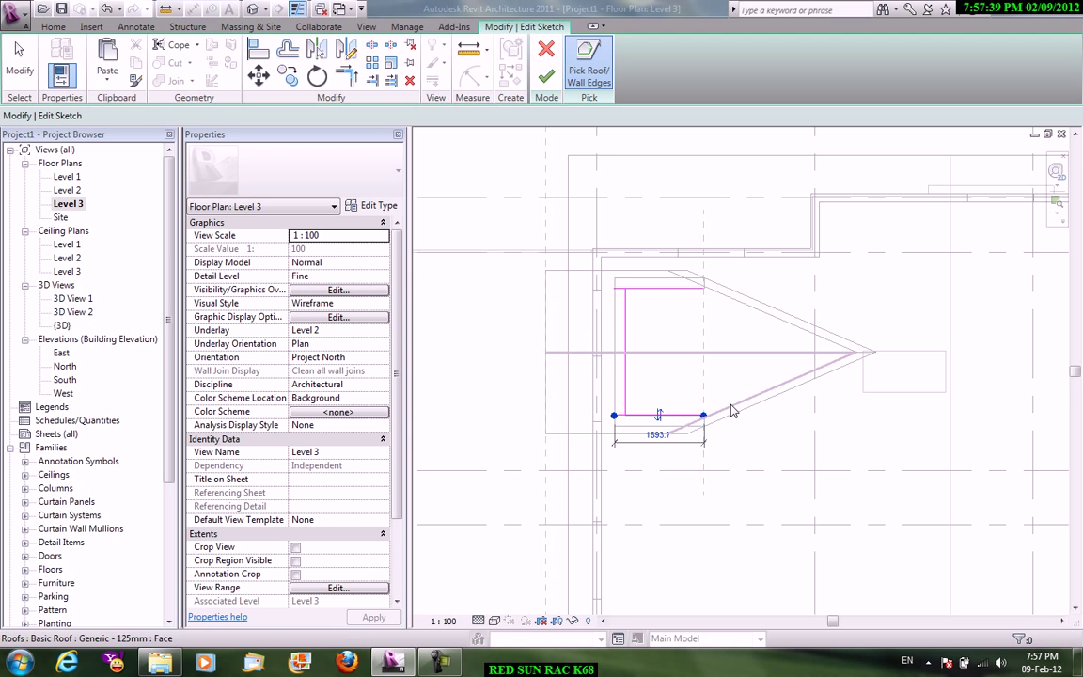
click(737, 406)
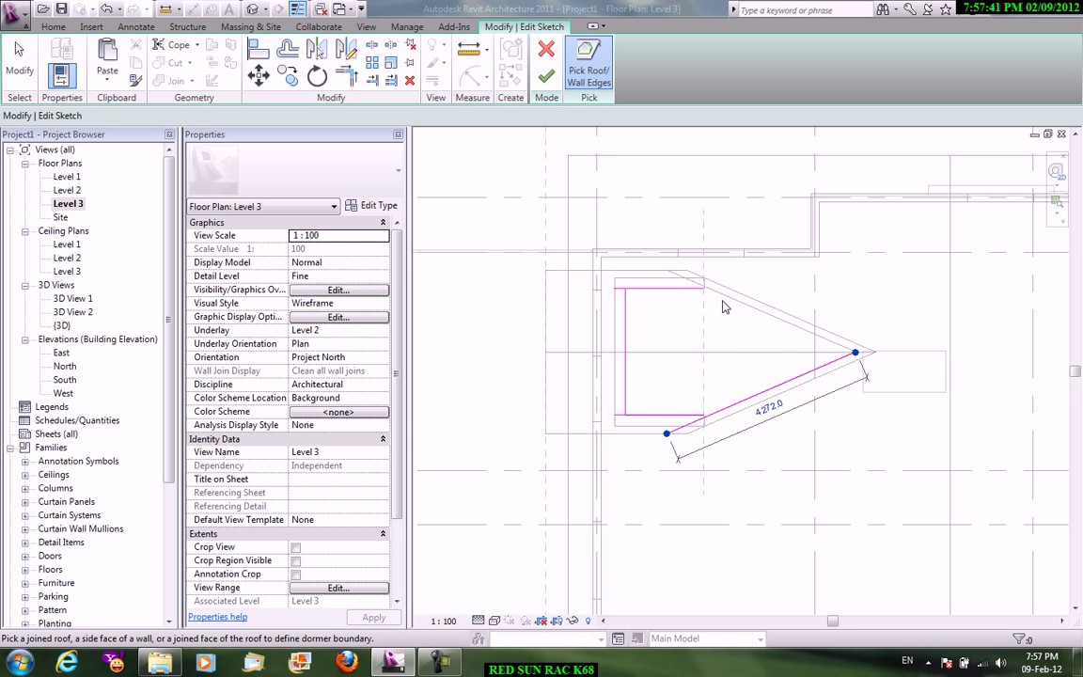
click(724, 303)
Trim the dormer opening's sketch lines at their corners into one closed loop and finish the sketch.
click(346, 76)
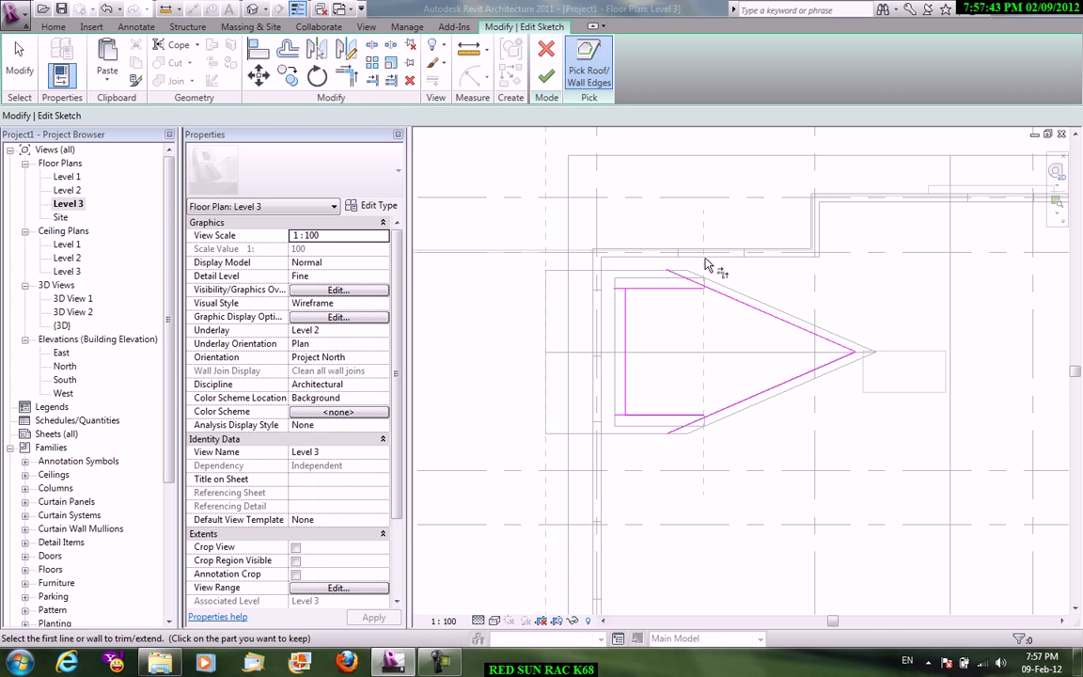
click(628, 316)
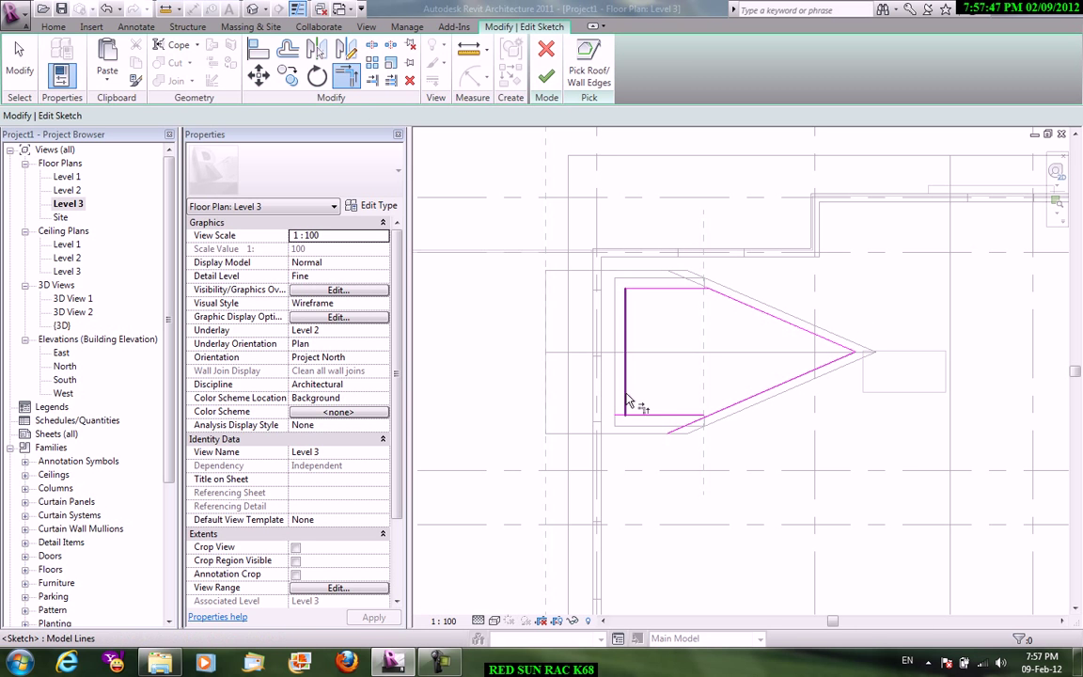
click(641, 416)
click(710, 413)
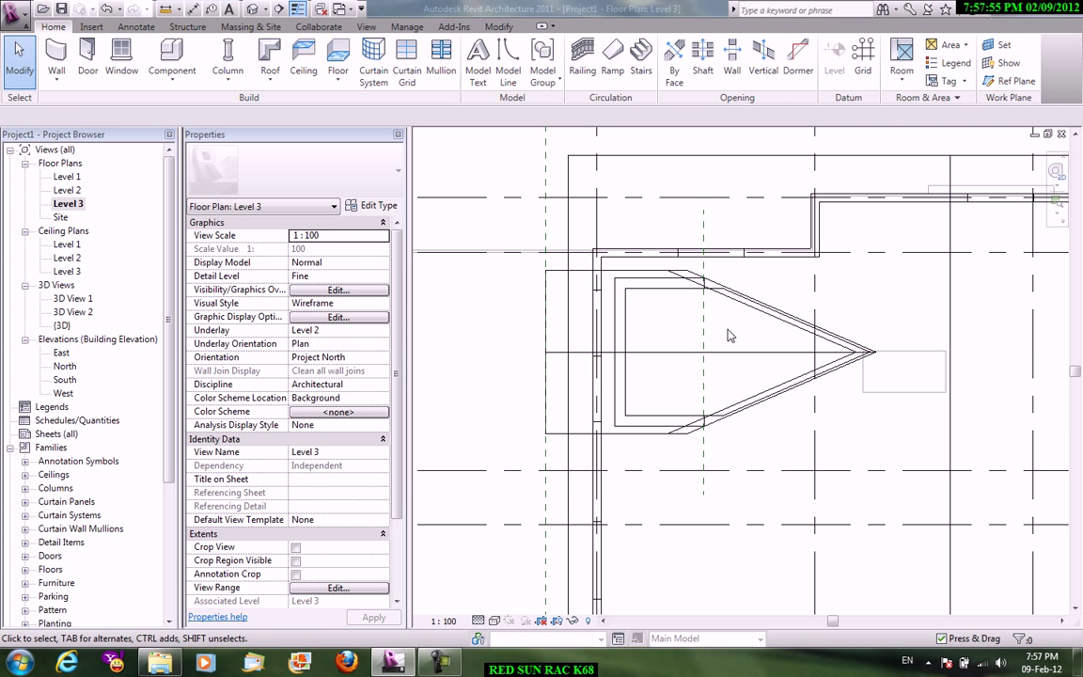
Open the default 3D view and examine the dormer after cutting the roof opening.
click(366, 27)
click(363, 80)
click(390, 108)
scroll(661, 336, up, 3)
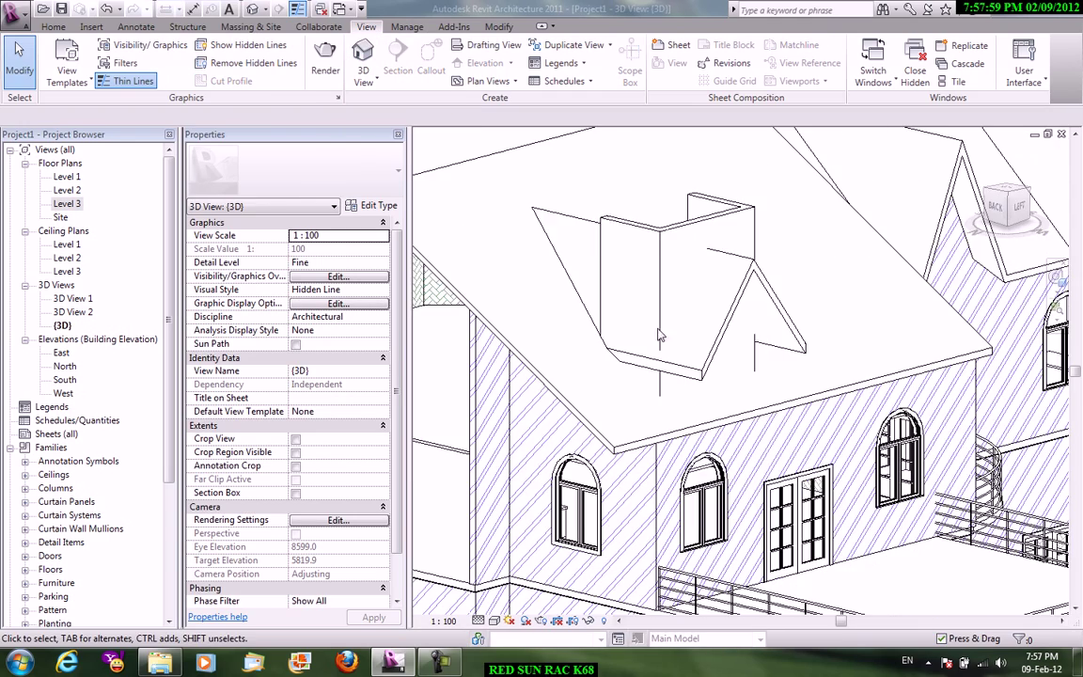
Attach the tops of the three dormer walls to the underside of the small gable roof.
shift+middle_drag(593, 347, 408, 459)
scroll(594, 408, up, 1)
shift+middle_drag(594, 409, 719, 457)
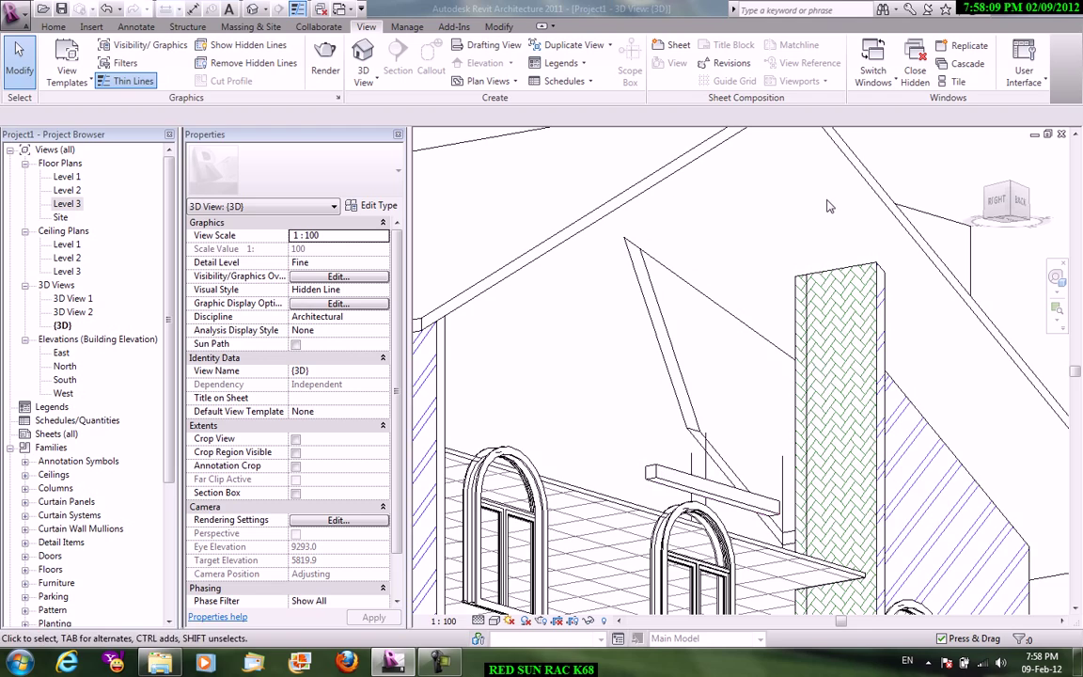
scroll(851, 259, down, 2)
shift+middle_drag(845, 402, 714, 366)
scroll(580, 356, up, 4)
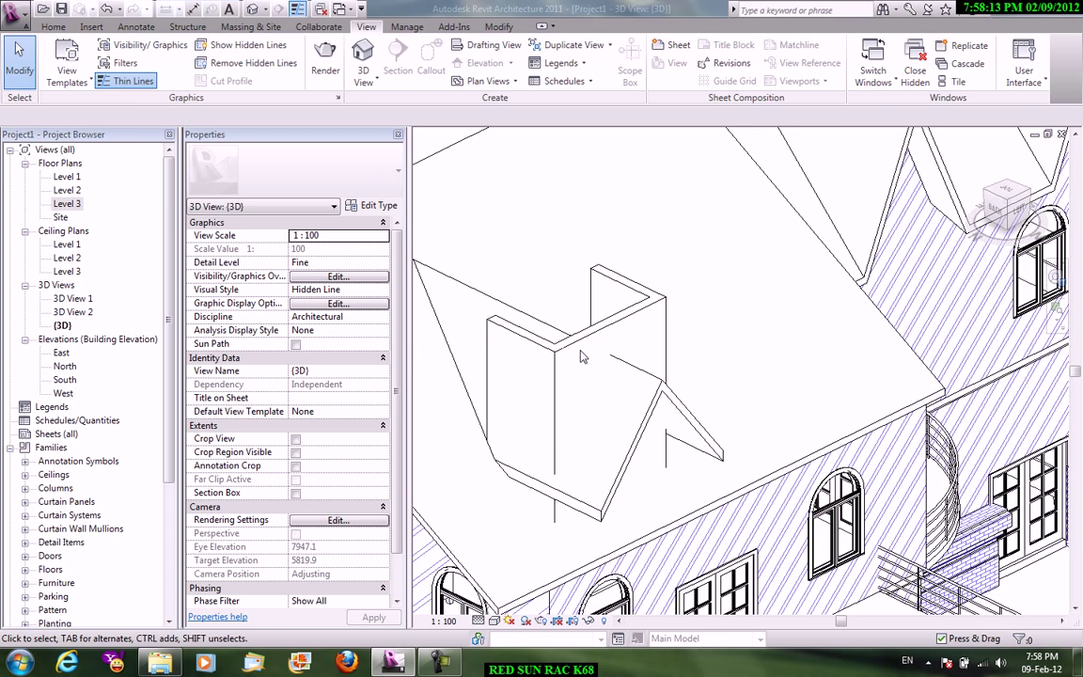
click(632, 294)
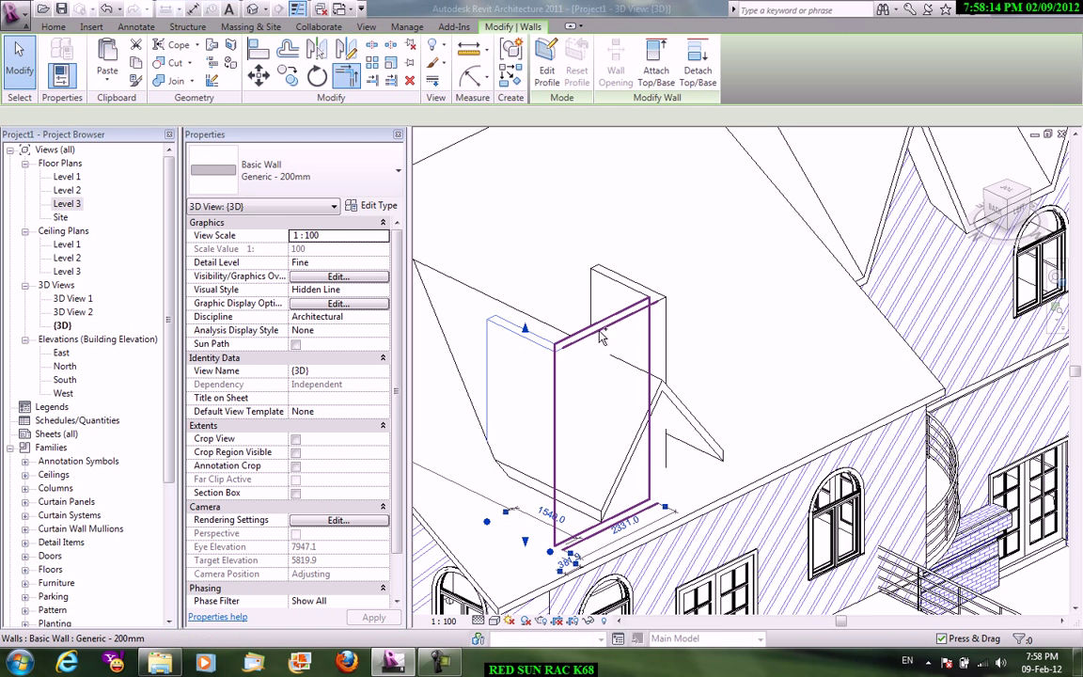
ctrl+click(628, 286)
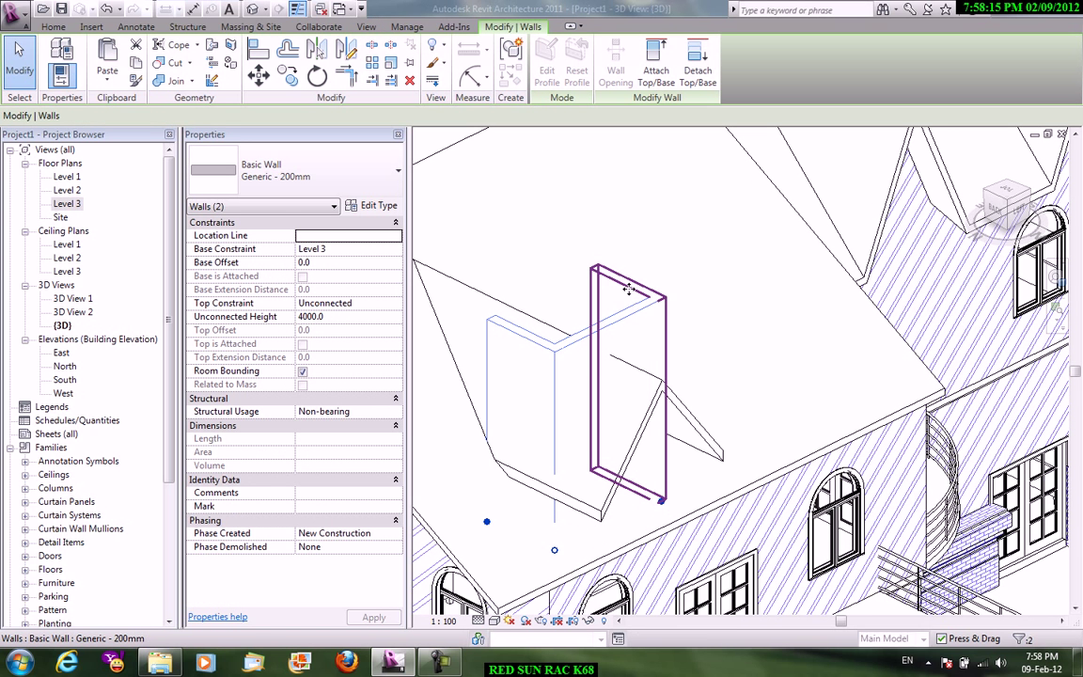
click(661, 83)
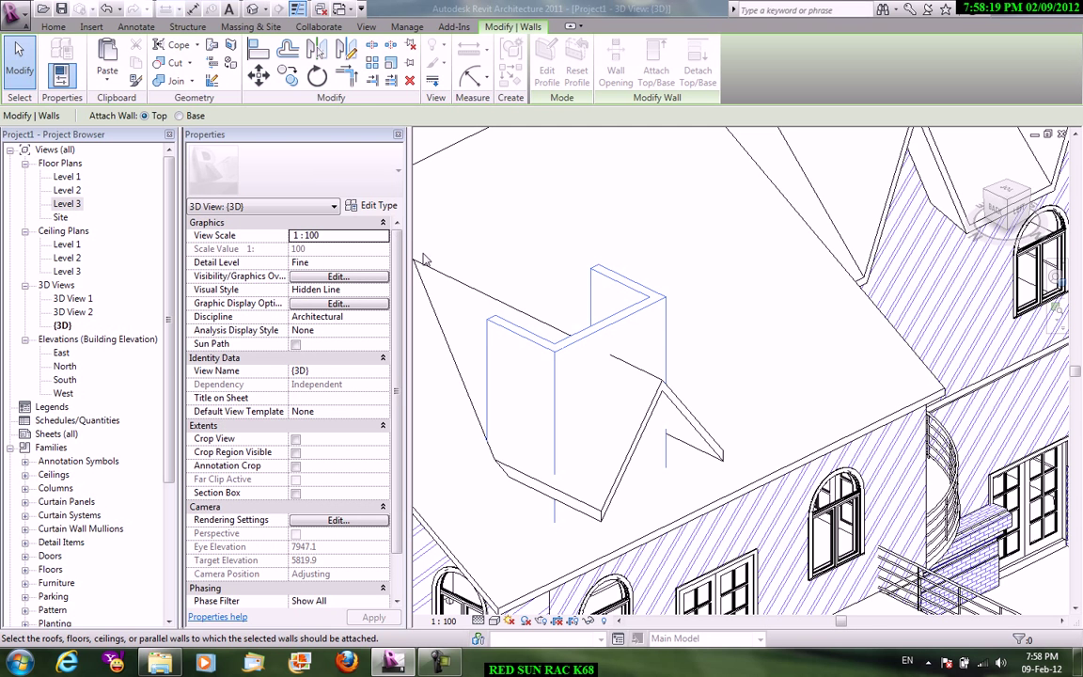
click(643, 263)
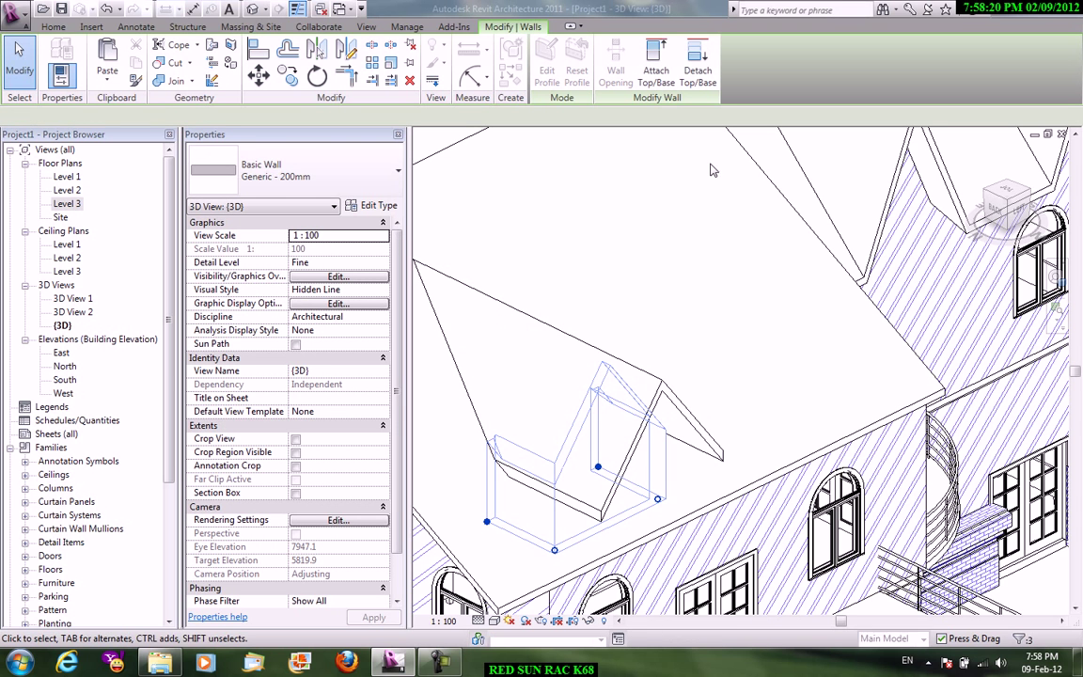
Attach the bases of the three dormer walls to the main roof.
click(657, 71)
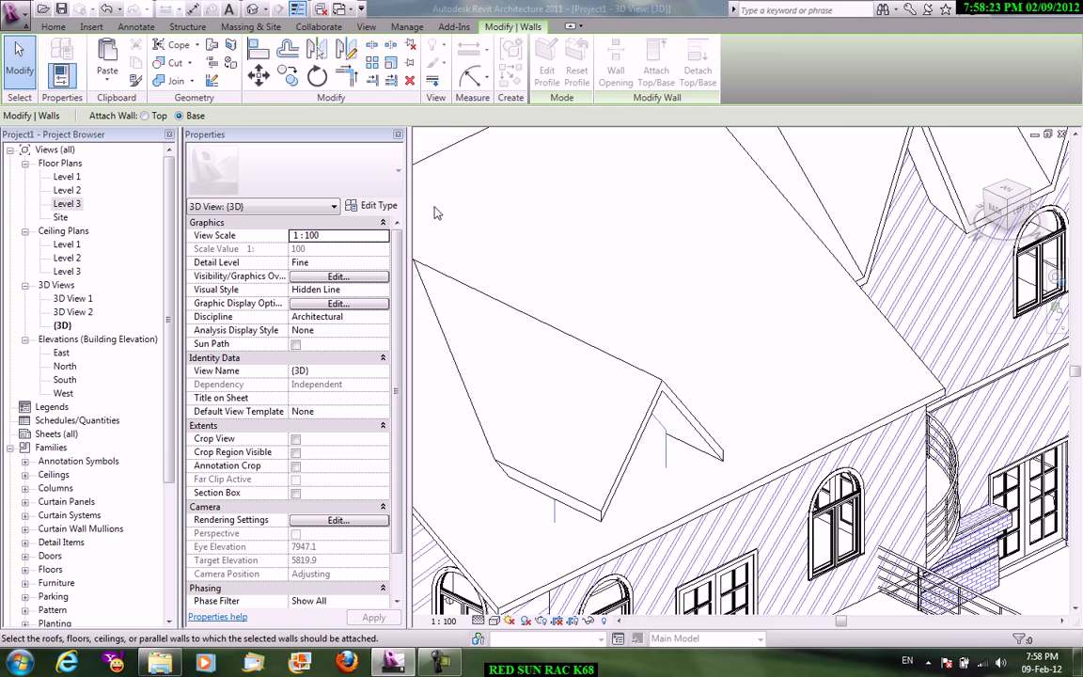
click(456, 152)
shift+middle_drag(658, 346, 830, 376)
click(817, 310)
click(885, 236)
click(829, 218)
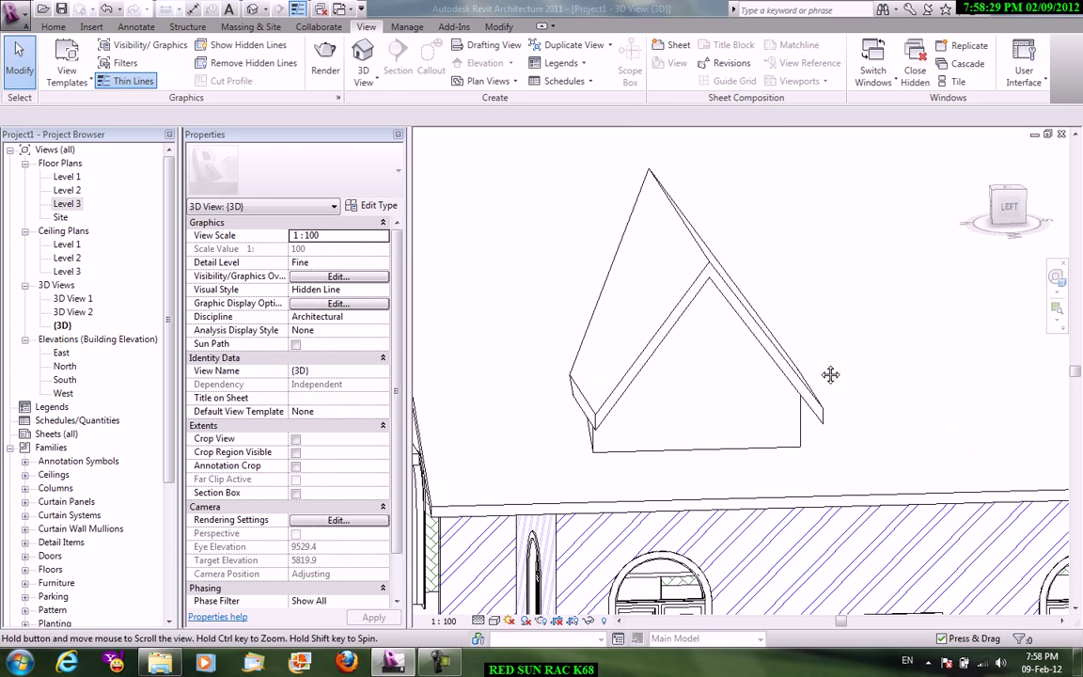
Place an M_Combination Rtp with Trim 0915 x 1220mm window centrally in the dormer's front gable wall.
key(n)
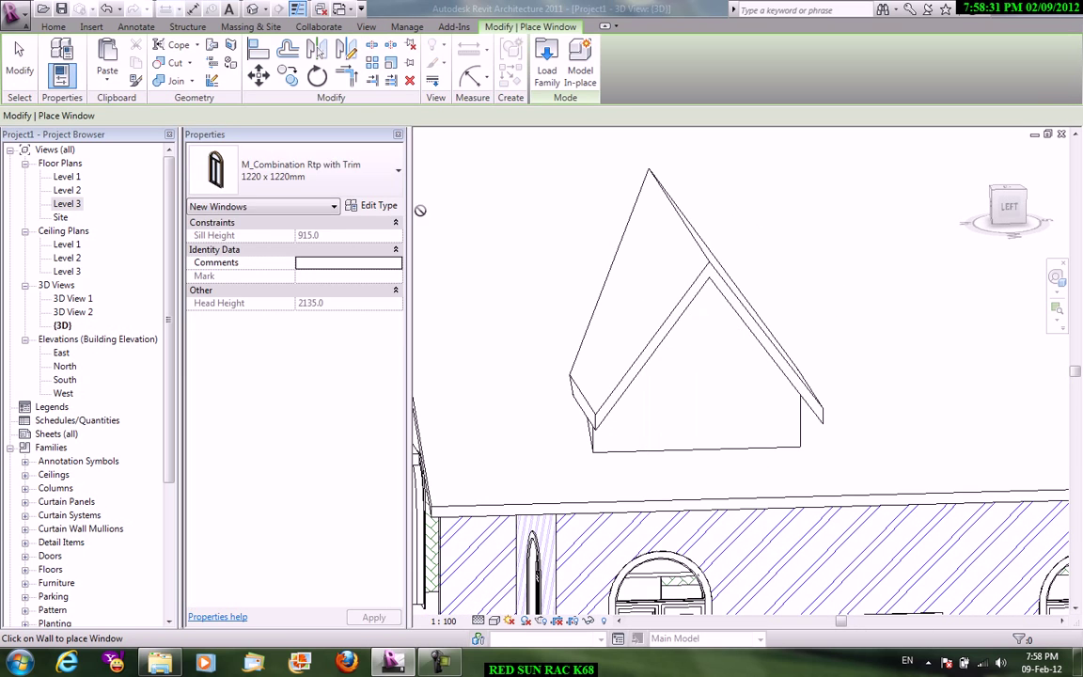
click(350, 182)
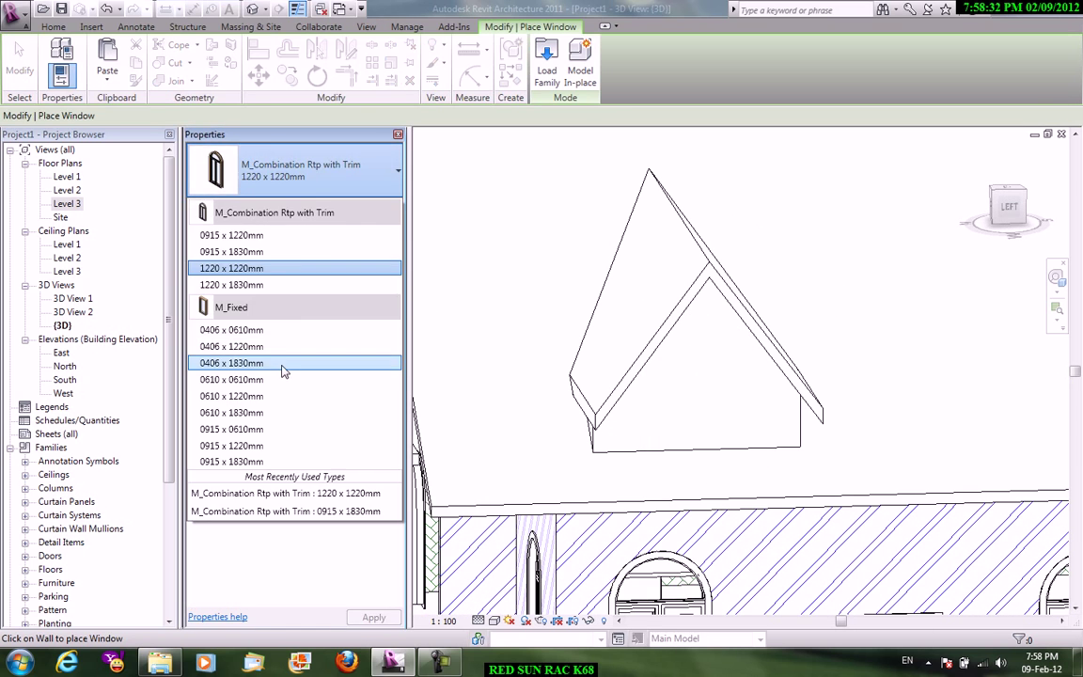
click(242, 238)
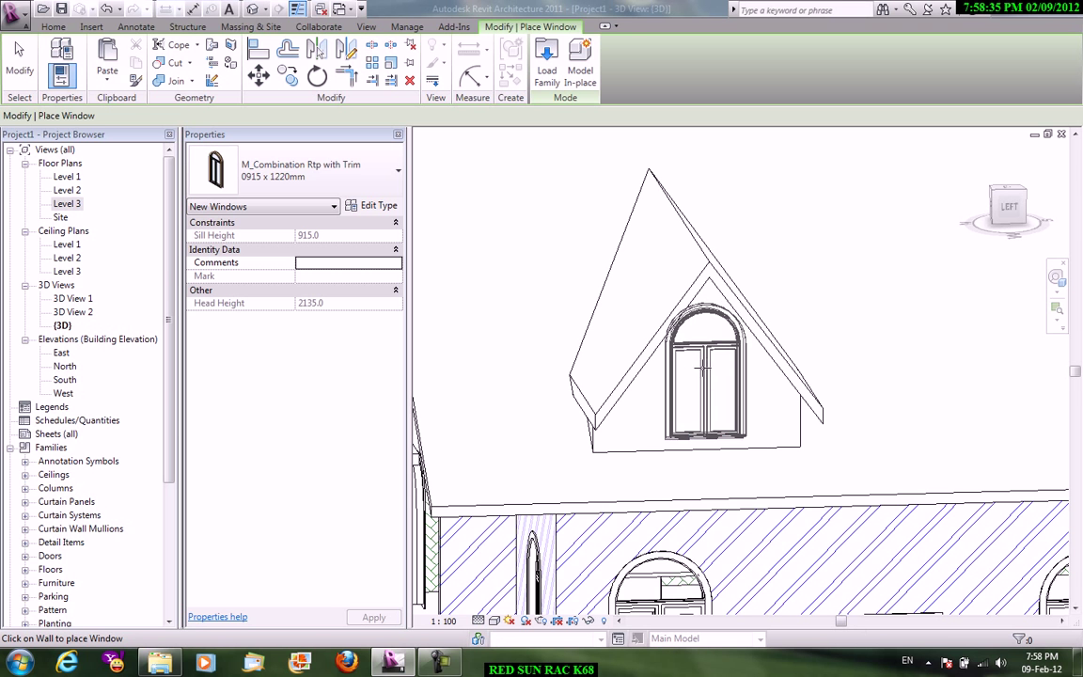
right_click(836, 252)
click(860, 267)
scroll(815, 349, up, 2)
shift+middle_drag(815, 349, 741, 339)
scroll(807, 363, down, 2)
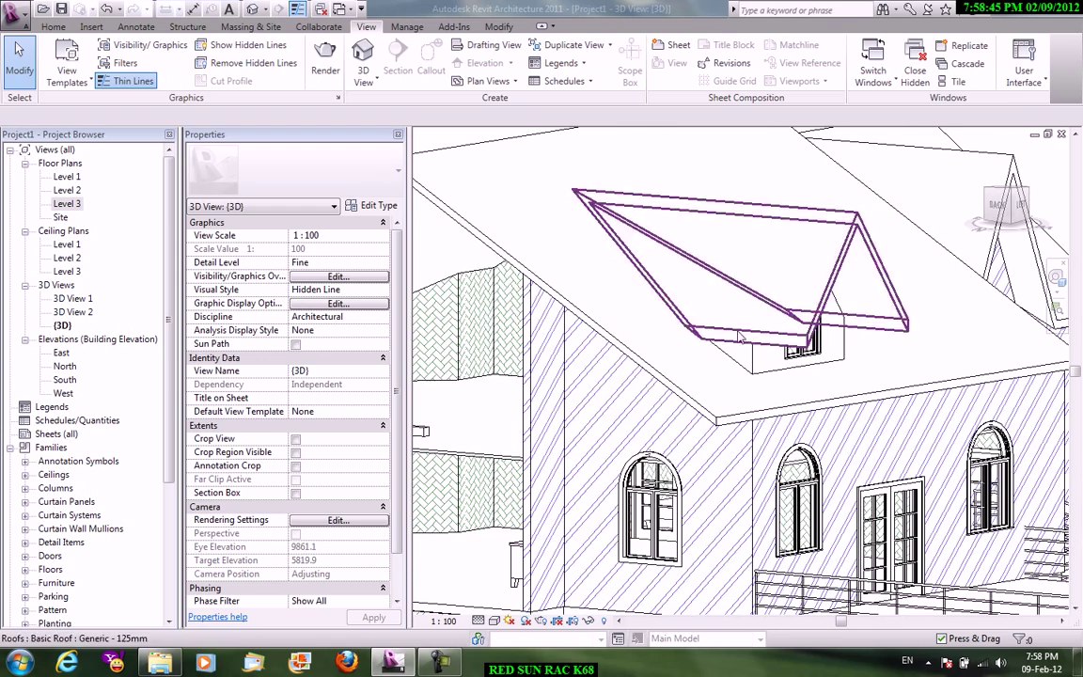